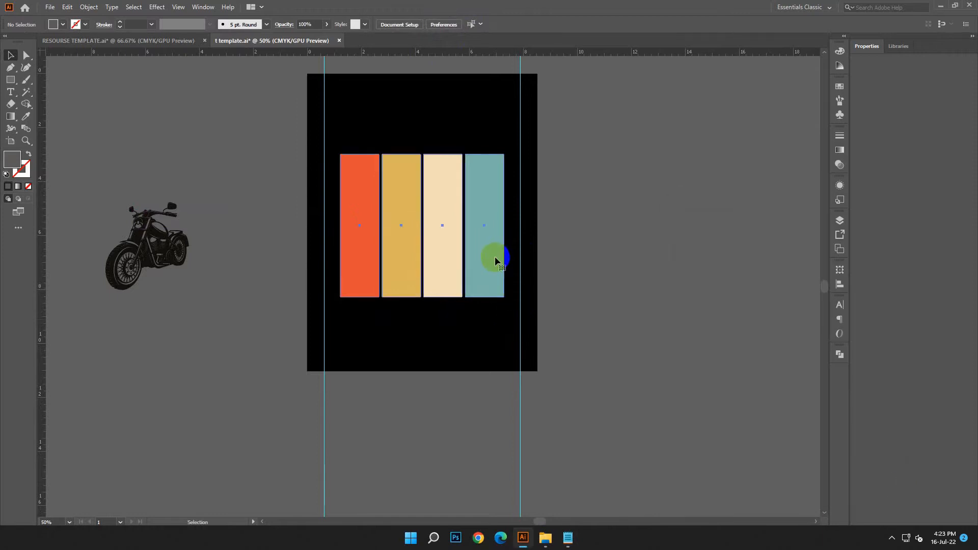
Widen the group of four coloured stripes on both sides so it spans the two vertical guides
{"action": "left_click_drag", "start_coordinate": [506, 225], "coordinate": [520, 226]}
{"action": "left_click_drag", "start_coordinate": [341, 228], "coordinate": [324, 227]}
{"action": "left_click", "coordinate": [642, 239]}
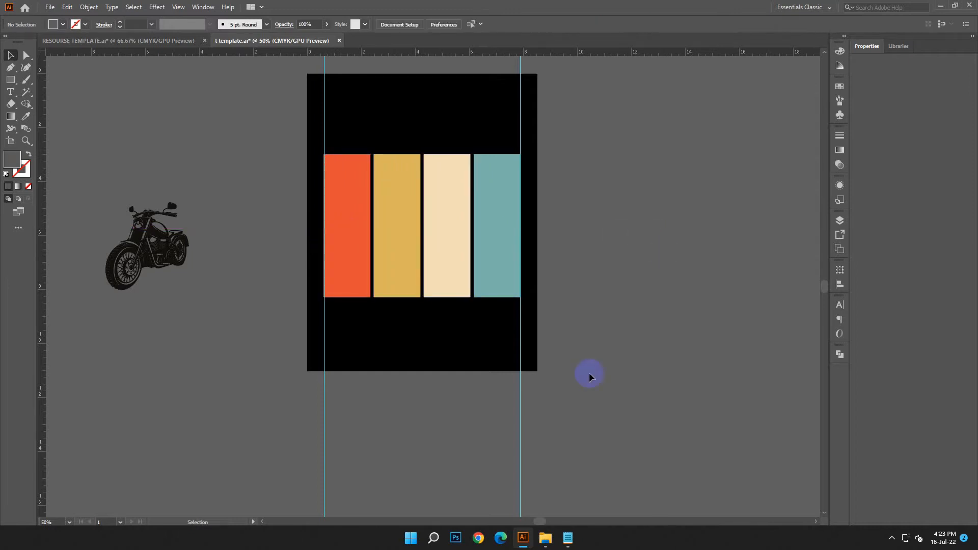
Copy the design text JUST RIDE from the Notepad document and put Notepad away
{"action": "left_click", "coordinate": [568, 537]}
{"action": "left_click_drag", "start_coordinate": [726, 271], "coordinate": [656, 271]}
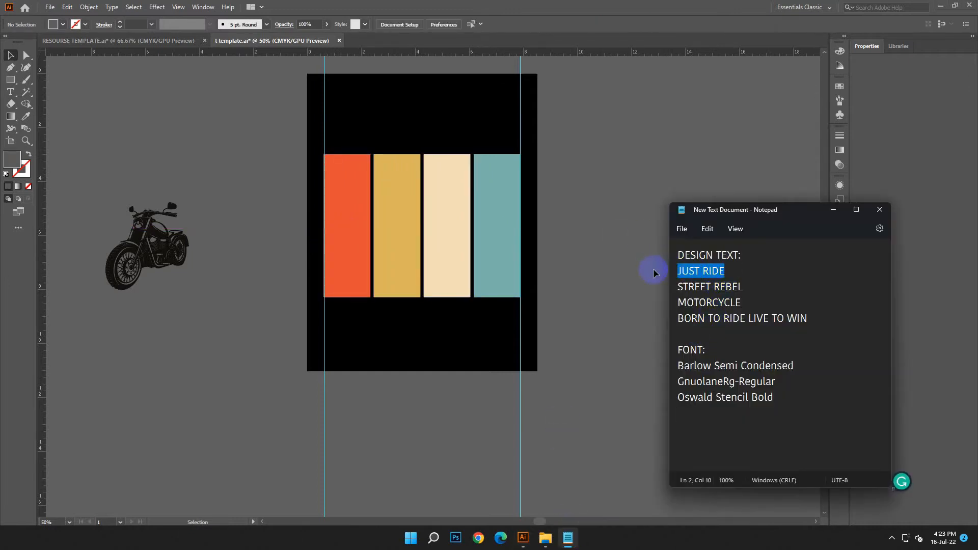
{"action": "right_click", "coordinate": [688, 290]}
{"action": "left_click", "coordinate": [703, 322]}
{"action": "left_click", "coordinate": [833, 209]}
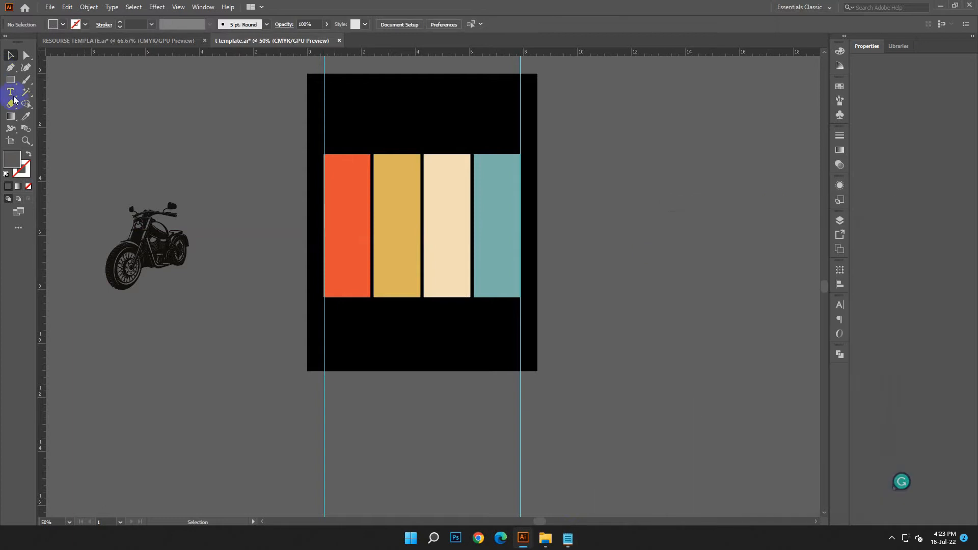
Add a point text beside the artboard, enlarge it to about 78 pt, and replace its placeholder with the copied JUST RIDE
{"action": "key", "text": "t"}
{"action": "left_click", "coordinate": [602, 126]}
{"action": "left_click", "coordinate": [12, 55]}
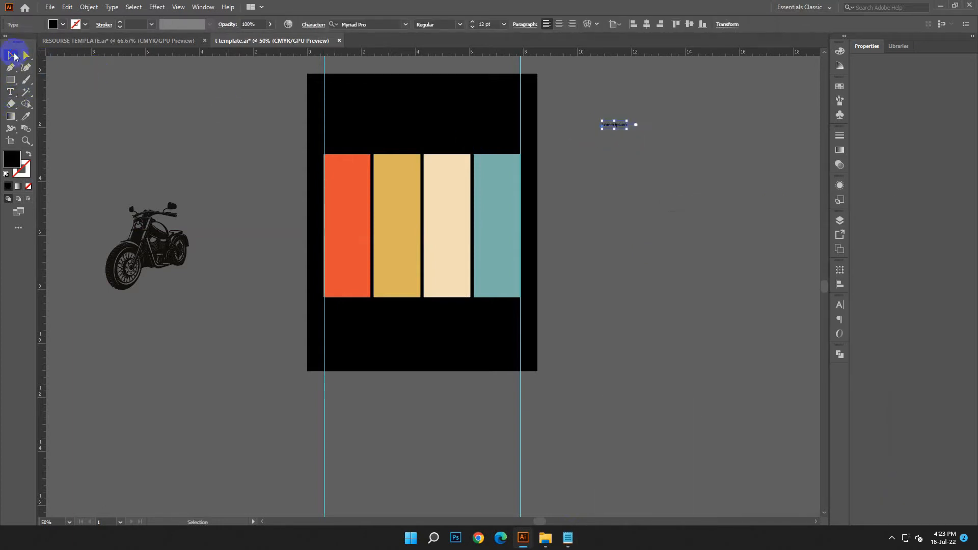
{"action": "left_click_drag", "start_coordinate": [628, 128], "coordinate": [572, 132]}
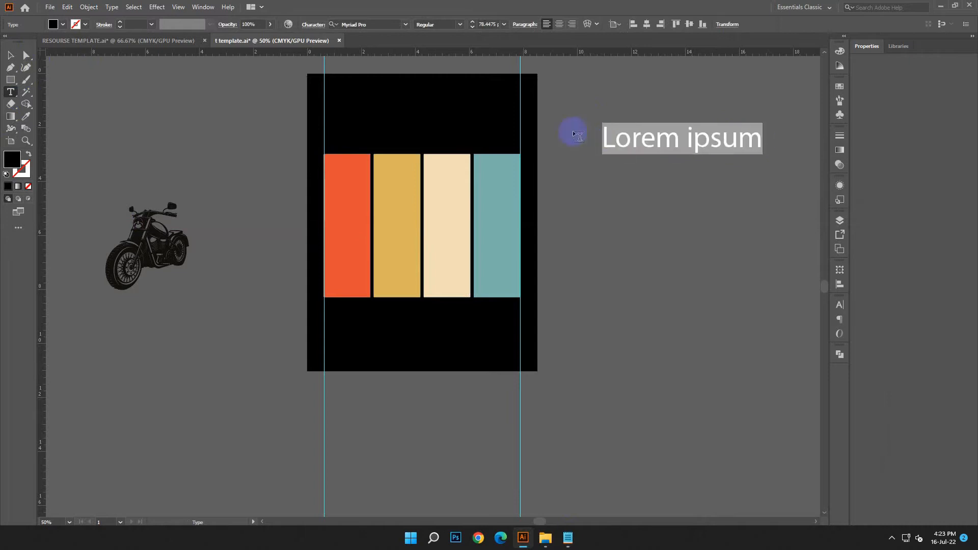
{"action": "left_click", "coordinate": [67, 7]}
{"action": "left_click", "coordinate": [90, 68]}
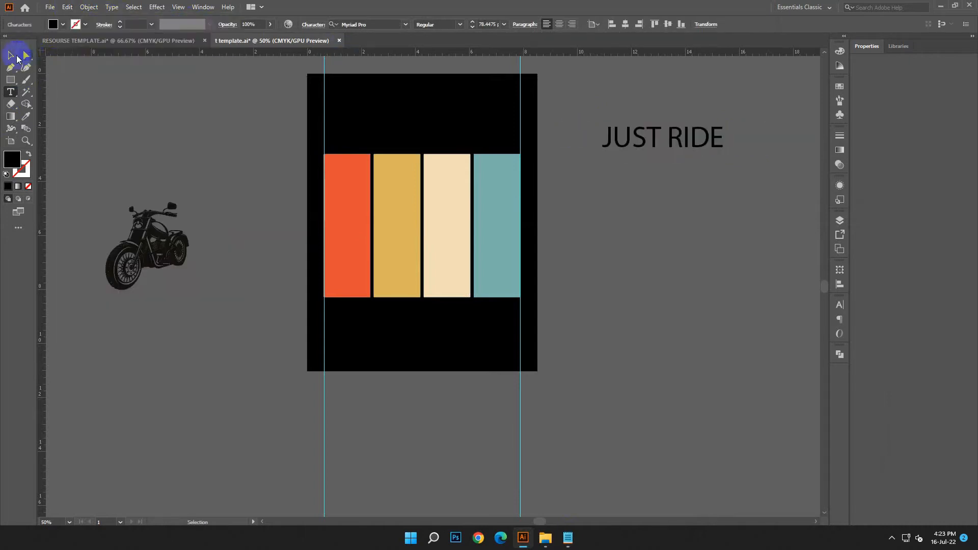
{"action": "left_click", "coordinate": [11, 55]}
Copy the font name Barlow Semi Condensed from the Notepad document and apply its Black style to the JUST RIDE text
{"action": "left_click", "coordinate": [567, 537]}
{"action": "left_click_drag", "start_coordinate": [793, 366], "coordinate": [678, 366]}
{"action": "right_click", "coordinate": [745, 370]}
{"action": "left_click", "coordinate": [797, 218]}
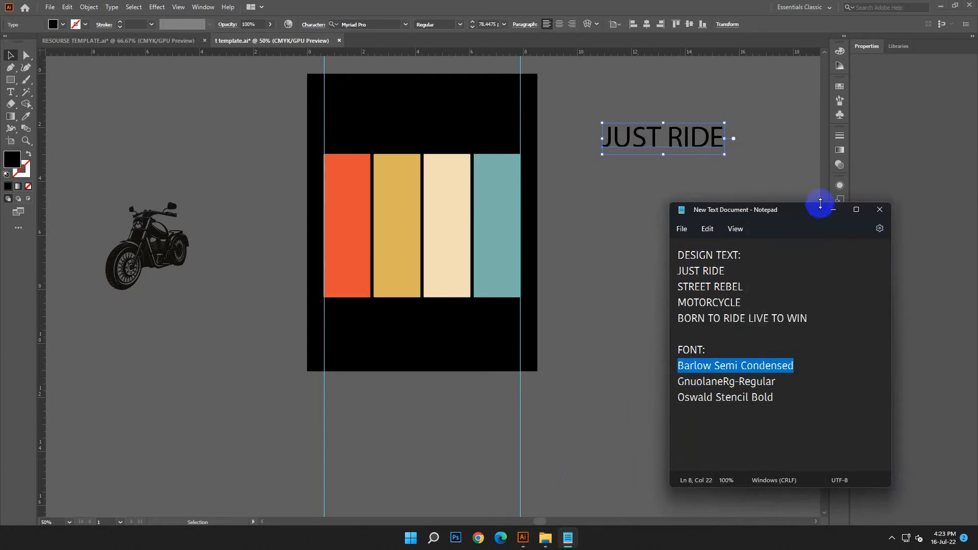
{"action": "left_click", "coordinate": [833, 209]}
{"action": "right_click", "coordinate": [369, 28]}
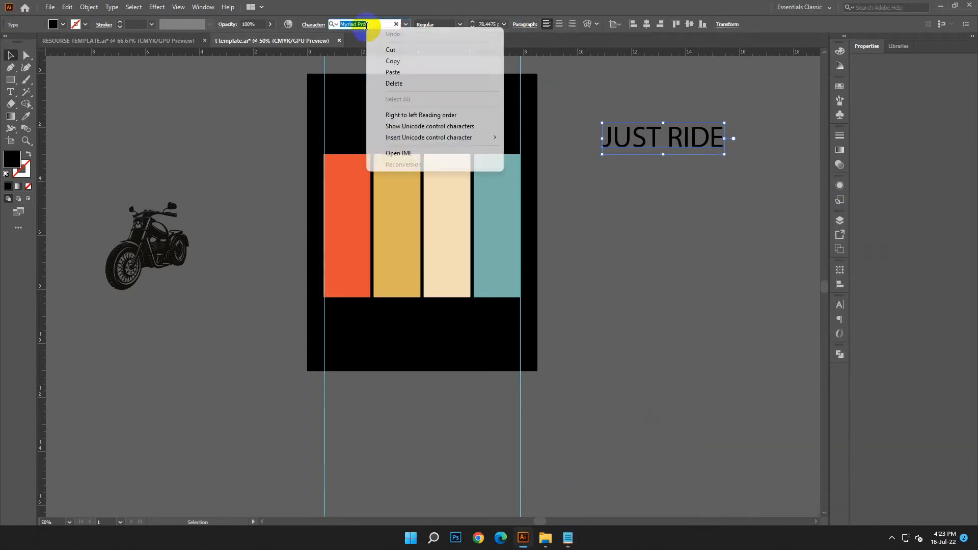
{"action": "left_click", "coordinate": [397, 68]}
{"action": "left_click", "coordinate": [463, 329]}
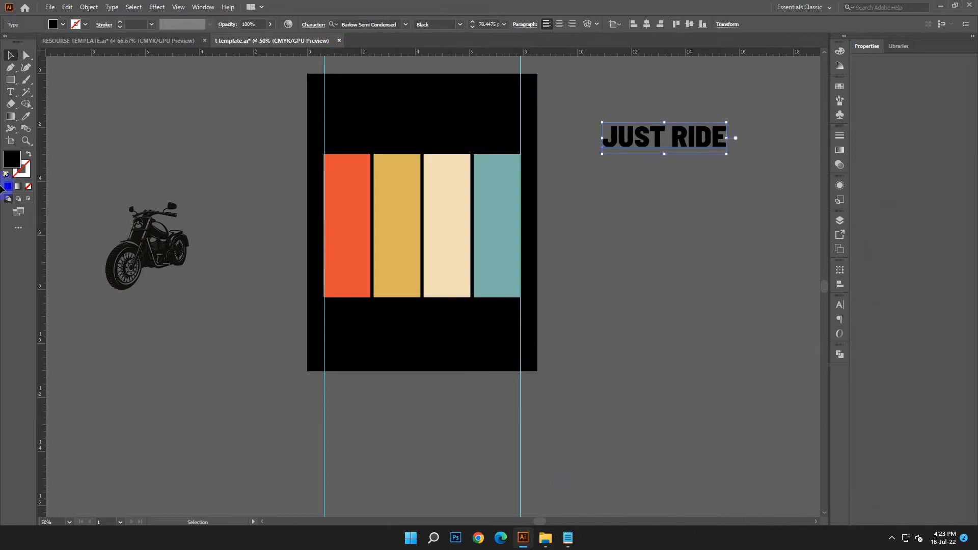
Set the fill of the JUST RIDE text to white (FFFFFF)
{"action": "double_click", "coordinate": [5, 160]}
{"action": "left_click", "coordinate": [161, 205]}
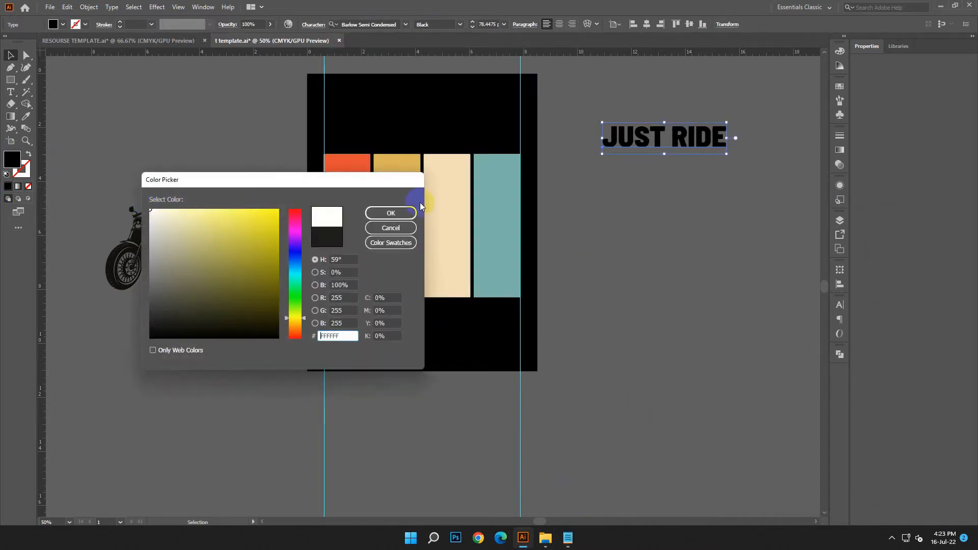
{"action": "left_click", "coordinate": [391, 212]}
Place JUST RIDE above the stripes and scale it to about 124 pt so it spans exactly between the two vertical guides
{"action": "left_click_drag", "start_coordinate": [669, 133], "coordinate": [388, 106]}
{"action": "left_click_drag", "start_coordinate": [450, 124], "coordinate": [522, 177]}
{"action": "left_click", "coordinate": [559, 170]}
{"action": "scroll", "coordinate": [557, 167], "scroll_direction": "up", "scroll_amount": 3}
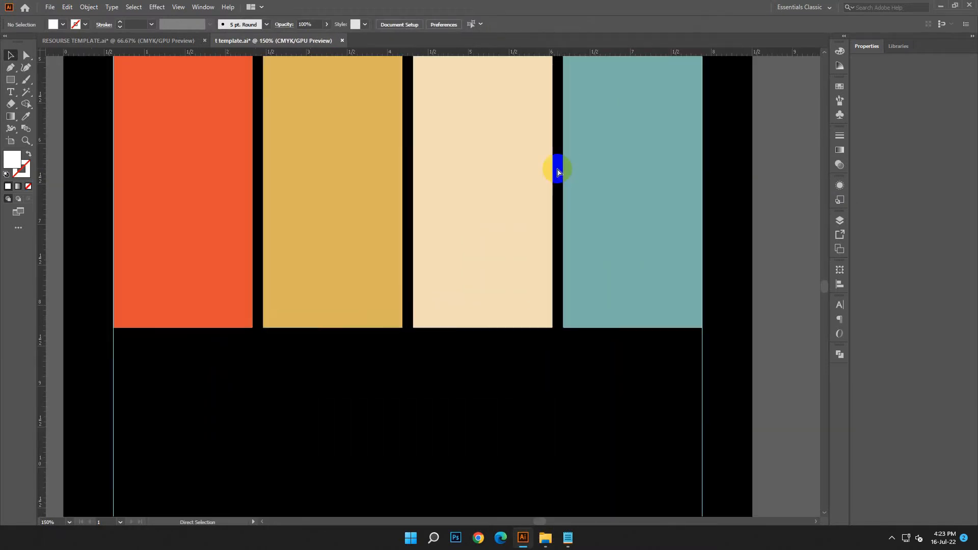
{"action": "scroll", "coordinate": [556, 168], "scroll_direction": "up", "scroll_amount": 10}
{"action": "scroll", "coordinate": [596, 153], "scroll_direction": "right", "scroll_amount": 5}
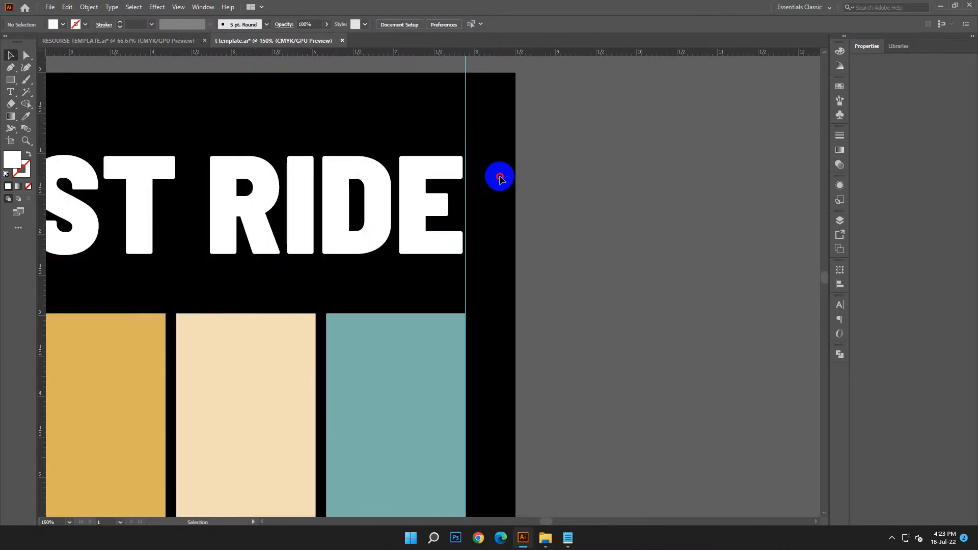
{"action": "left_click", "coordinate": [433, 197]}
{"action": "left_click_drag", "start_coordinate": [464, 210], "coordinate": [467, 210]}
{"action": "left_click", "coordinate": [515, 223]}
{"action": "scroll", "coordinate": [500, 240], "scroll_direction": "left", "scroll_amount": 5}
{"action": "left_click", "coordinate": [220, 218]}
{"action": "left_click_drag", "start_coordinate": [205, 210], "coordinate": [205, 211]}
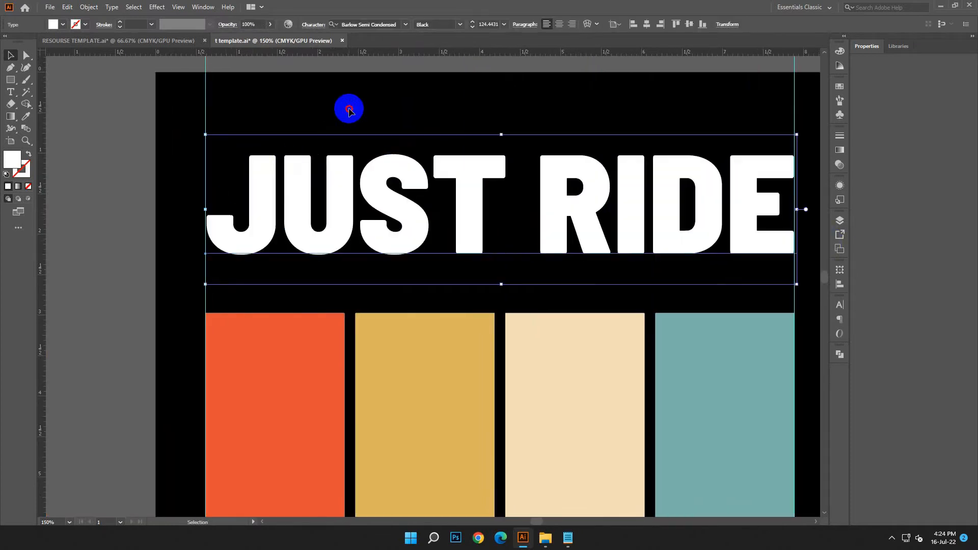
{"action": "left_click", "coordinate": [350, 109]}
Nudge the JUST RIDE headline upward to leave more room above the stripes, and convert it to outlines
{"action": "key", "text": "ctrl+minus"}
{"action": "key", "text": "ctrl+minus"}
{"action": "key", "text": "ctrl+minus"}
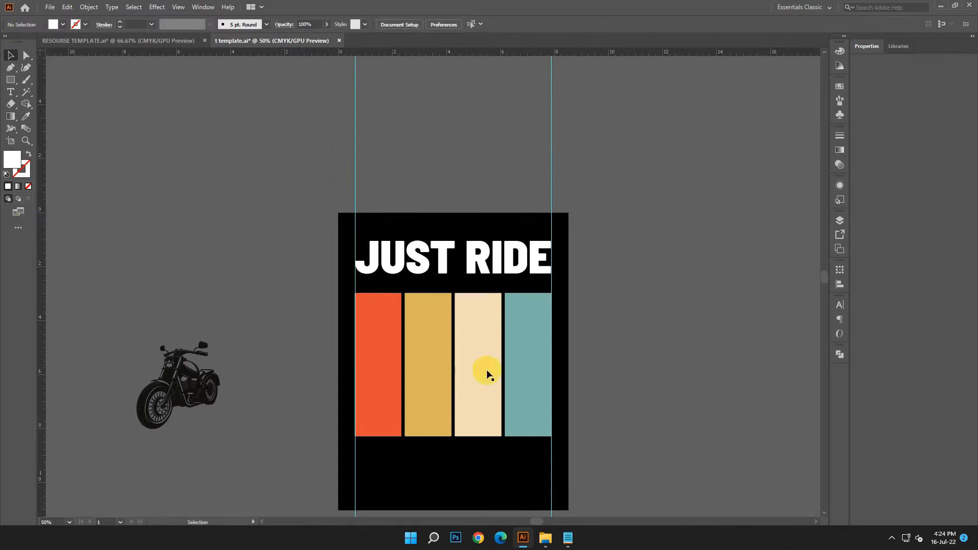
{"action": "scroll", "coordinate": [487, 375], "scroll_direction": "down", "scroll_amount": 3}
{"action": "scroll", "coordinate": [574, 351], "scroll_direction": "down", "scroll_amount": 1}
{"action": "left_click", "coordinate": [470, 203]}
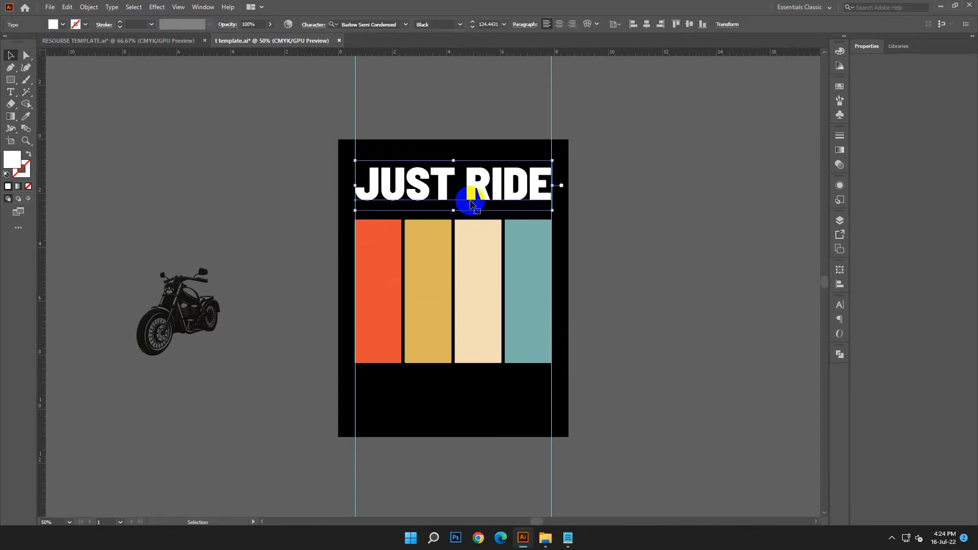
{"action": "key", "text": "Up"}
{"action": "key", "text": "Up"}
{"action": "key", "text": "Up"}
{"action": "key", "text": "Up"}
{"action": "key", "text": "Up"}
{"action": "key", "text": "Up"}
{"action": "key", "text": "Up"}
{"action": "key", "text": "Up"}
{"action": "key", "text": "Up"}
{"action": "key", "text": "Up"}
{"action": "right_click", "coordinate": [651, 234]}
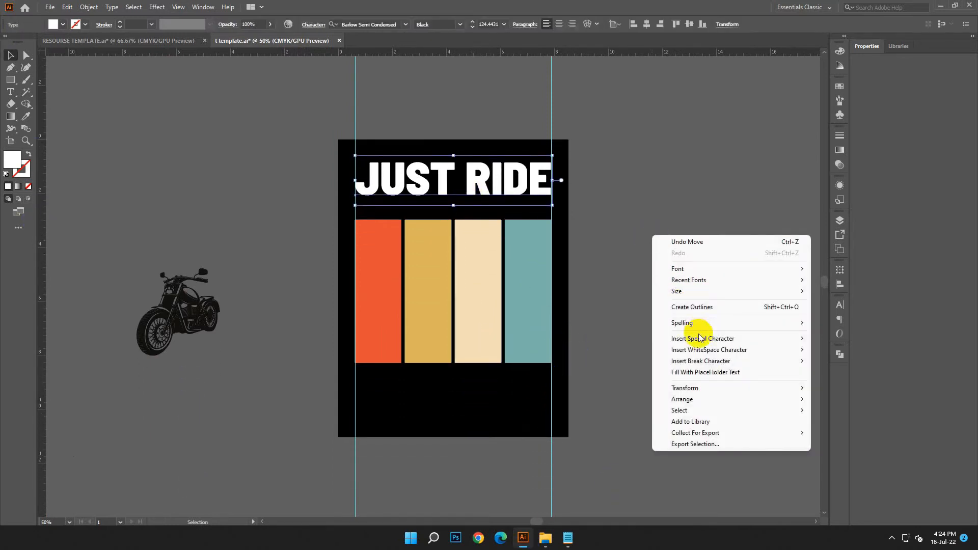
{"action": "left_click", "coordinate": [697, 307]}
{"action": "left_click", "coordinate": [661, 257]}
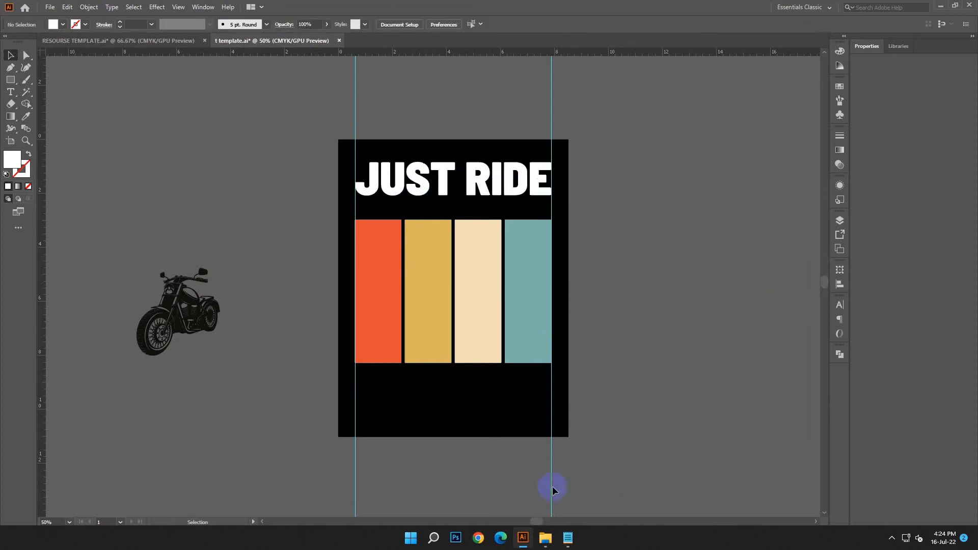
Copy the design text STREET REBEL from the Notepad document and put Notepad away
{"action": "left_click", "coordinate": [576, 545]}
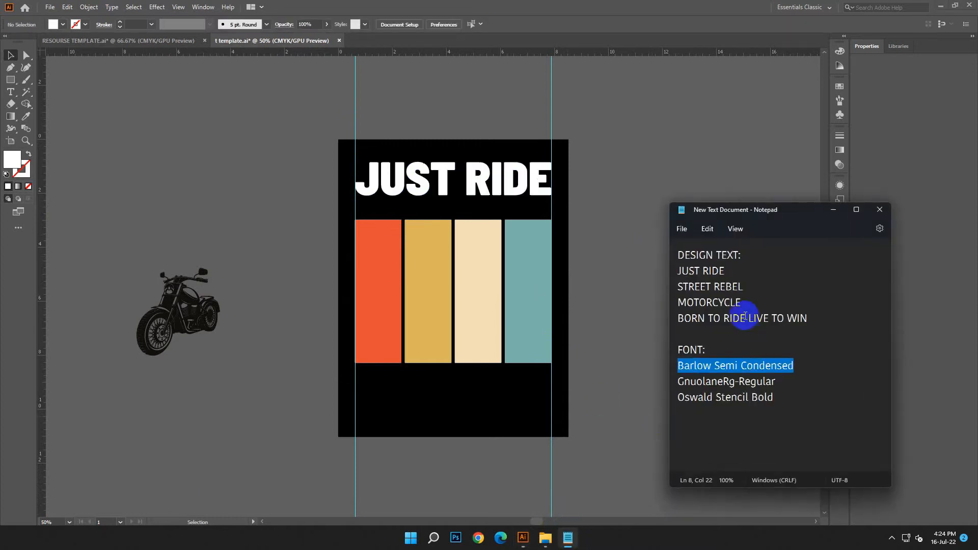
{"action": "left_click", "coordinate": [742, 286]}
{"action": "left_click_drag", "start_coordinate": [730, 287], "coordinate": [680, 291]}
{"action": "right_click", "coordinate": [691, 293]}
{"action": "left_click", "coordinate": [713, 343]}
{"action": "left_click", "coordinate": [833, 209]}
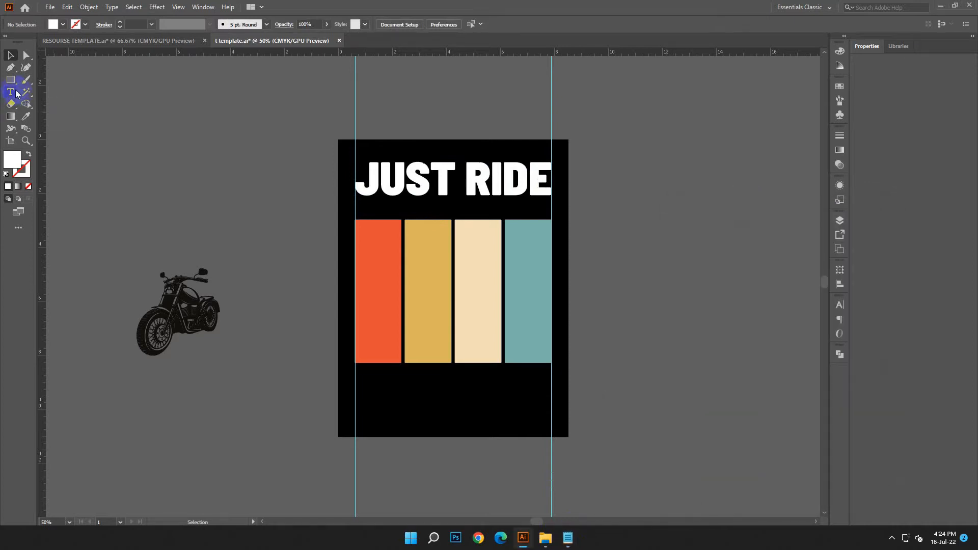
Add a point text beside the artboard, enlarge it to about 56 pt, and replace its placeholder with the copied STREET REBEL
{"action": "left_click", "coordinate": [4, 92]}
{"action": "left_click", "coordinate": [563, 181]}
{"action": "left_click", "coordinate": [378, 166]}
{"action": "left_click", "coordinate": [8, 54]}
{"action": "left_click_drag", "start_coordinate": [632, 202], "coordinate": [605, 206]}
{"action": "left_click", "coordinate": [67, 7]}
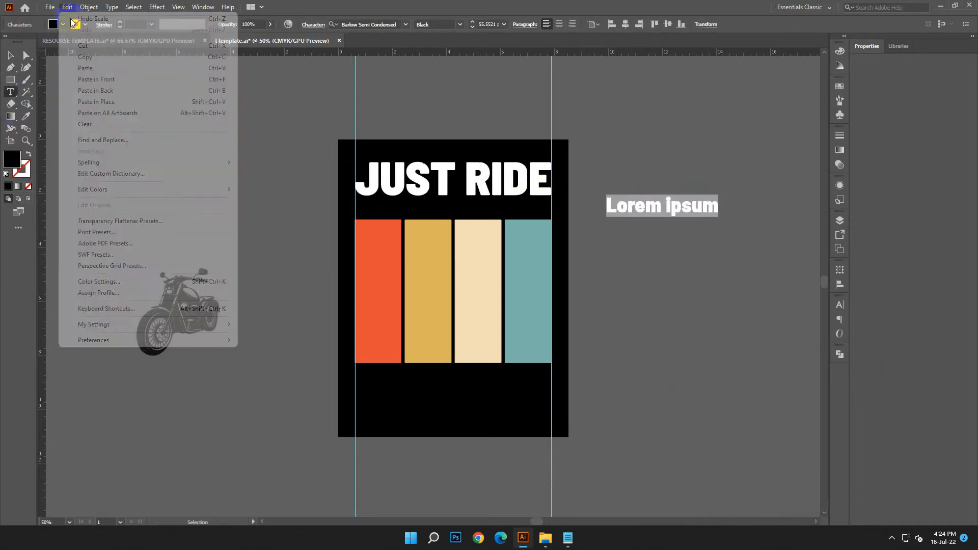
{"action": "left_click", "coordinate": [77, 69]}
{"action": "left_click", "coordinate": [12, 56]}
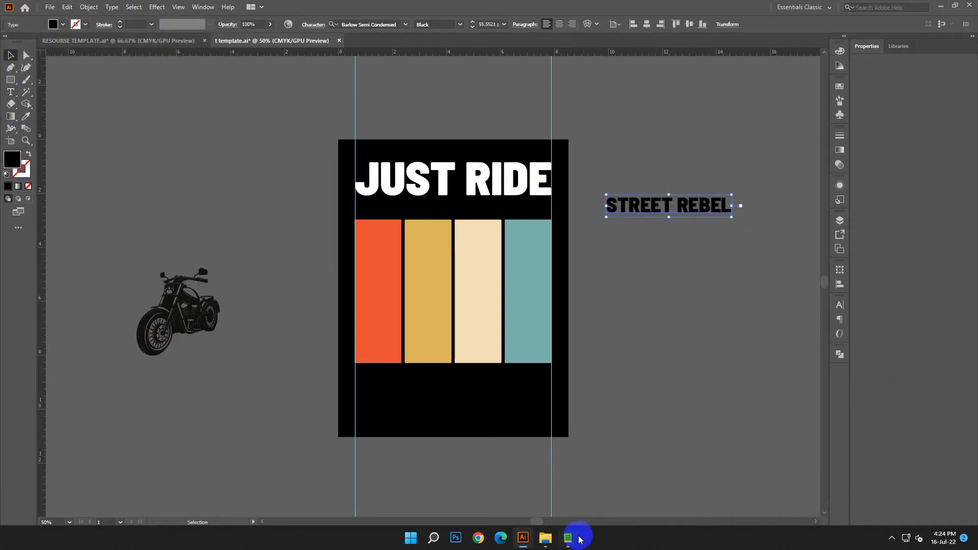
Copy the font name GnuolaneRg-Regular from the Notepad document and apply it to the STREET REBEL text
{"action": "left_click", "coordinate": [579, 539]}
{"action": "left_click_drag", "start_coordinate": [775, 382], "coordinate": [674, 382]}
{"action": "right_click", "coordinate": [680, 381]}
{"action": "left_click", "coordinate": [707, 238]}
{"action": "left_click", "coordinate": [838, 209]}
{"action": "right_click", "coordinate": [363, 22]}
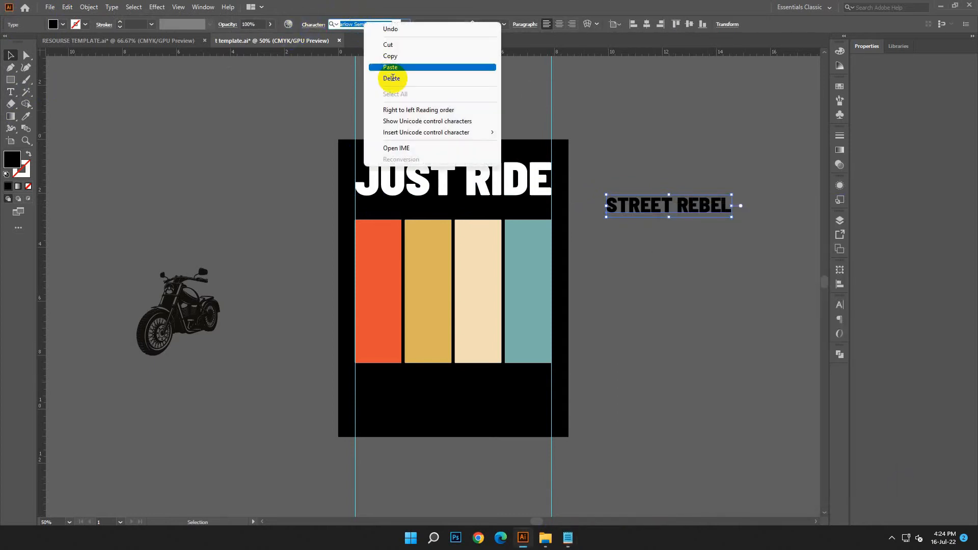
{"action": "left_click", "coordinate": [390, 67]}
{"action": "left_click", "coordinate": [504, 75]}
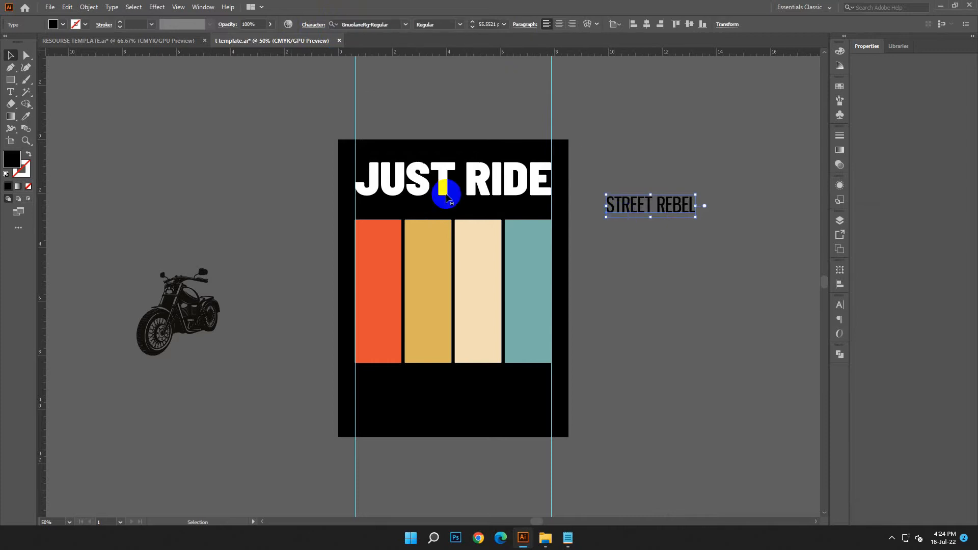
Set the fill of the STREET REBEL text to white
{"action": "double_click", "coordinate": [7, 159]}
{"action": "left_click", "coordinate": [138, 203]}
{"action": "left_click", "coordinate": [390, 213]}
Move STREET REBEL between the JUST RIDE headline and the stripes, centring it horizontally on the artboard
{"action": "left_click", "coordinate": [656, 223]}
{"action": "left_click_drag", "start_coordinate": [656, 223], "coordinate": [450, 222]}
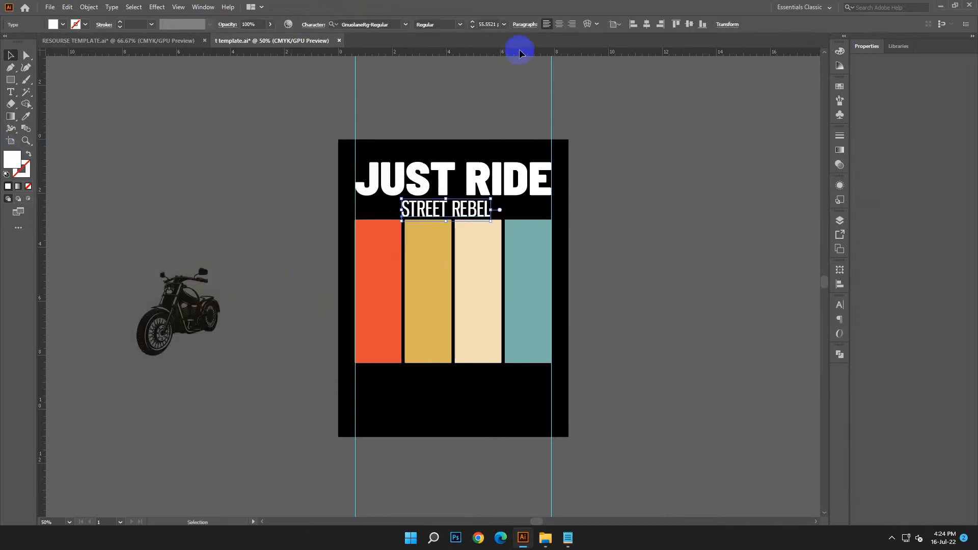
{"action": "left_click", "coordinate": [558, 23]}
{"action": "left_click", "coordinate": [646, 24]}
{"action": "left_click", "coordinate": [655, 349]}
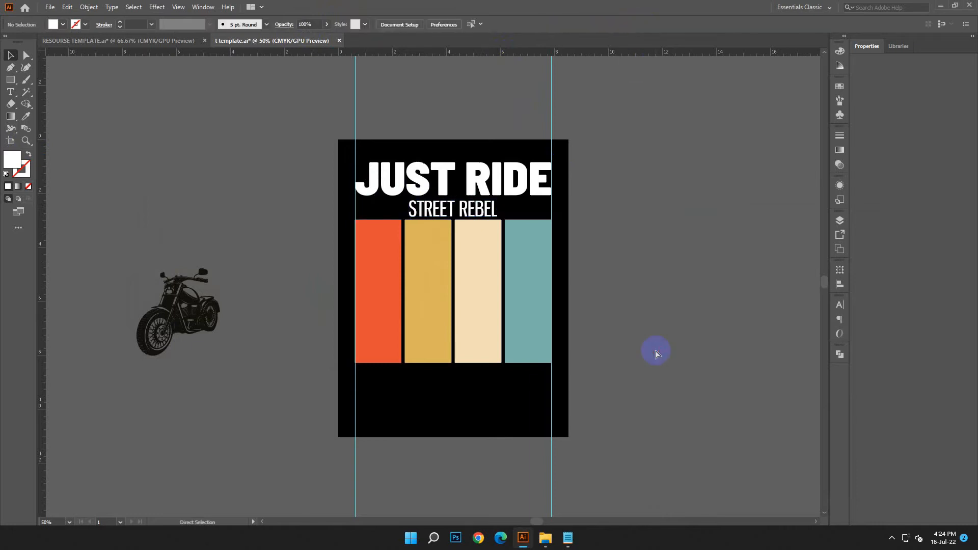
Convert the STREET REBEL text to outlines and align the outlined lettering to the artboard's horizontal centre
{"action": "key", "text": "ctrl+plus"}
{"action": "key", "text": "ctrl+plus"}
{"action": "scroll", "coordinate": [633, 346], "scroll_direction": "up", "scroll_amount": 2}
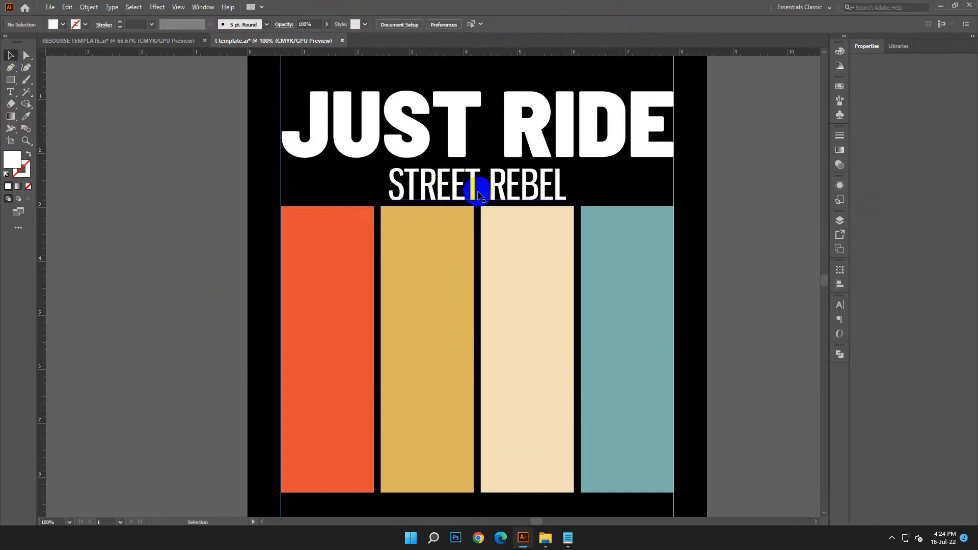
{"action": "left_click", "coordinate": [476, 190]}
{"action": "right_click", "coordinate": [477, 189]}
{"action": "left_click", "coordinate": [533, 264]}
{"action": "left_click", "coordinate": [730, 306]}
{"action": "left_click", "coordinate": [512, 188]}
{"action": "left_click", "coordinate": [438, 24]}
Build a group of three stacked white bars, each about 1.80 by 0.12 in, between the left guide and STREET REBEL
{"action": "left_click", "coordinate": [272, 152]}
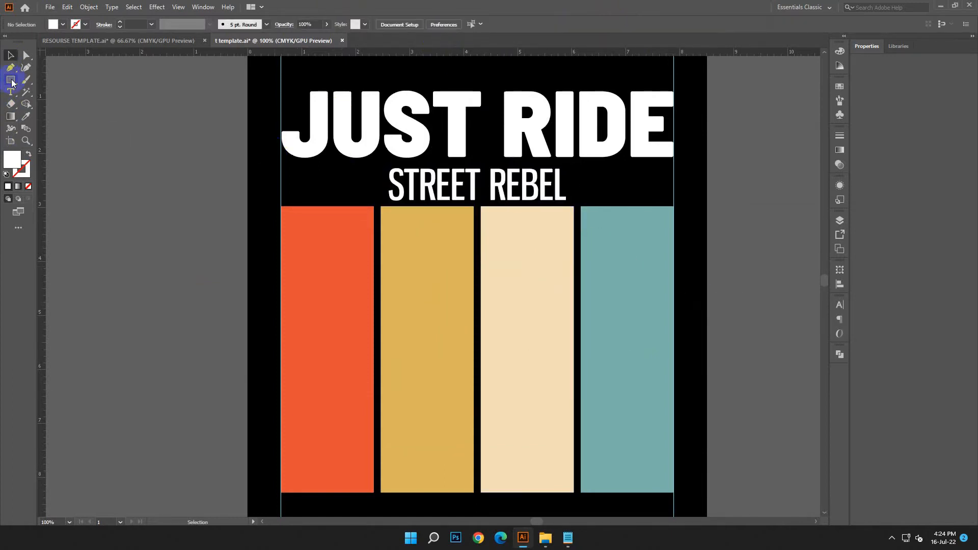
{"action": "mouse_move", "coordinate": [294, 169]}
{"action": "left_mouse_down"}
{"action": "mouse_move", "coordinate": [375, 182]}
{"action": "mouse_move", "coordinate": [380, 173]}
{"action": "mouse_move", "coordinate": [349, 181]}
{"action": "mouse_move", "coordinate": [382, 187]}
{"action": "left_mouse_up"}
{"action": "left_click", "coordinate": [11, 55]}
{"action": "key", "text": "ctrl+d"}
{"action": "key", "text": "ctrl+d"}
{"action": "left_click_drag", "start_coordinate": [268, 164], "coordinate": [313, 199]}
{"action": "key", "text": "ctrl+g"}
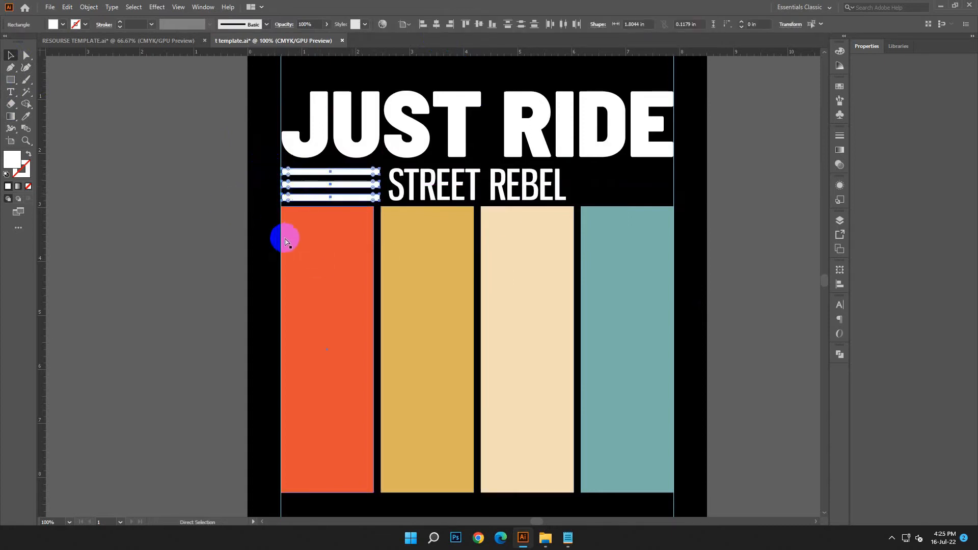
Duplicate the group of three white bars to the other side of STREET REBEL, ending at the right guide
{"action": "left_click", "coordinate": [589, 232]}
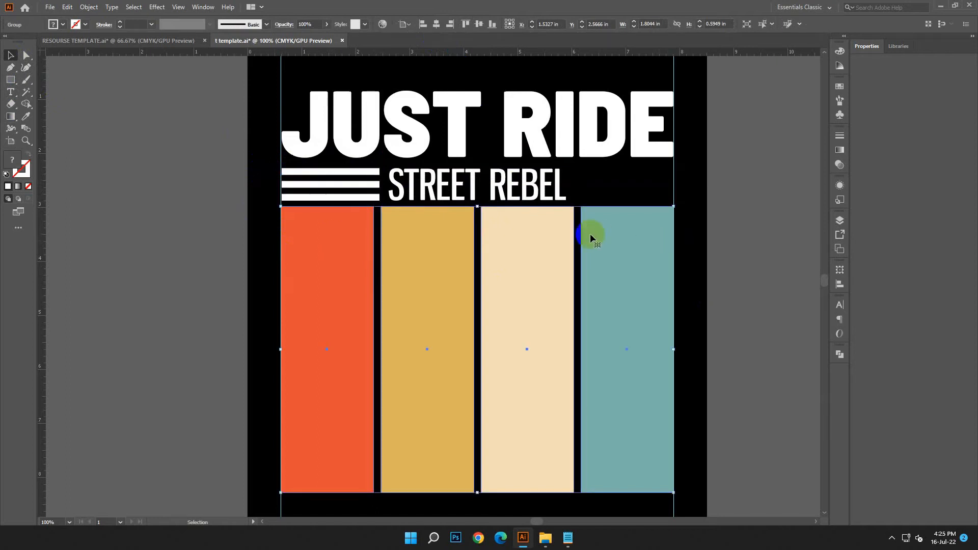
{"action": "left_click_drag", "start_coordinate": [368, 186], "coordinate": [661, 186]}
{"action": "left_click", "coordinate": [773, 218]}
Group the two sets of white bars together and centre them horizontally on the artboard
{"action": "left_click", "coordinate": [436, 174]}
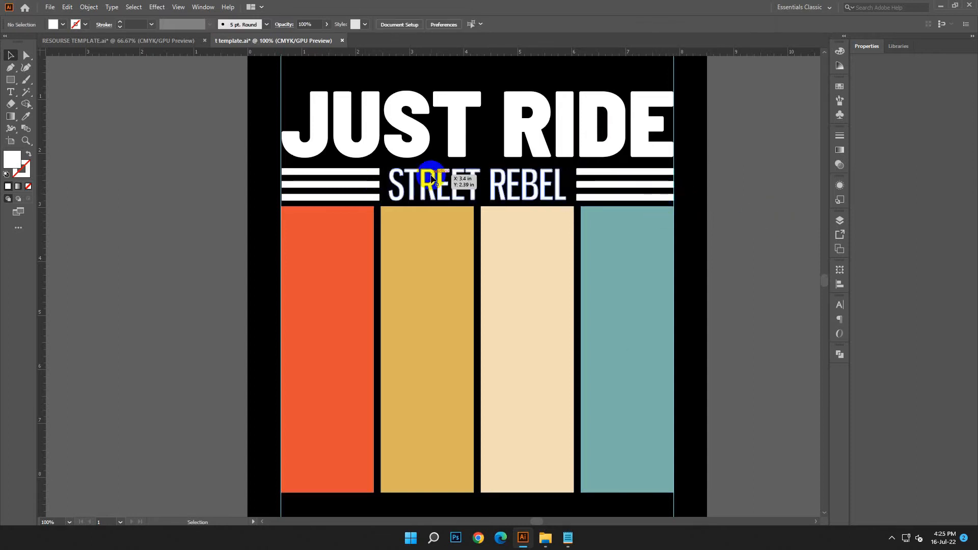
{"action": "left_click", "coordinate": [622, 181]}
{"action": "left_click", "coordinate": [364, 187], "text": "shift"}
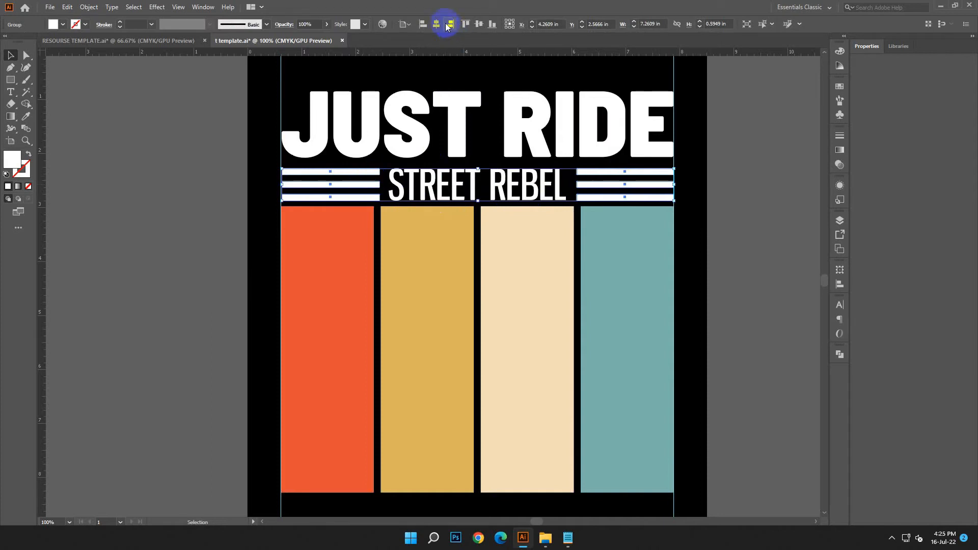
{"action": "left_click", "coordinate": [735, 331]}
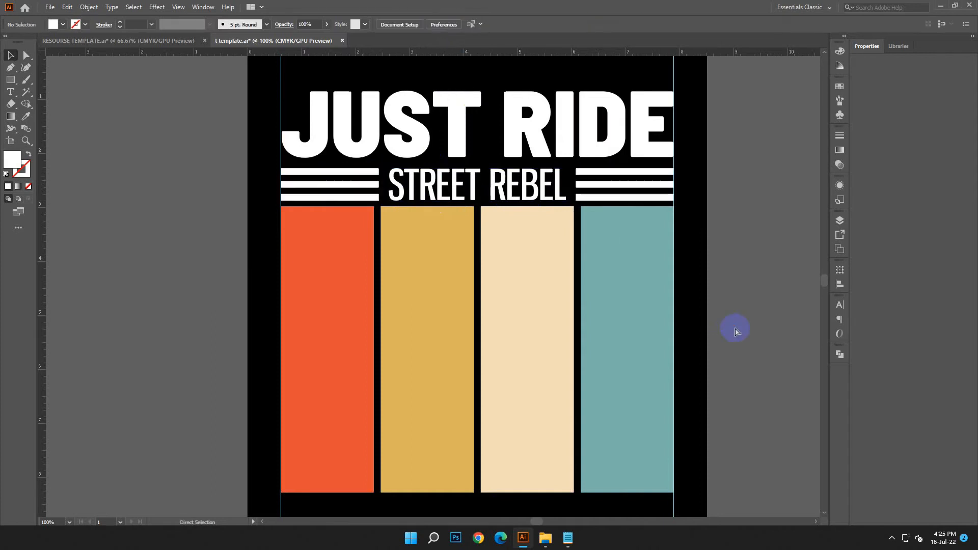
Move the motorcycle artwork onto the stripes and enlarge it to about 6.75 by 7.11 in, with its front wheel below them
{"action": "key", "text": "ctrl+minus"}
{"action": "key", "text": "ctrl+minus"}
{"action": "key", "text": "ctrl+minus"}
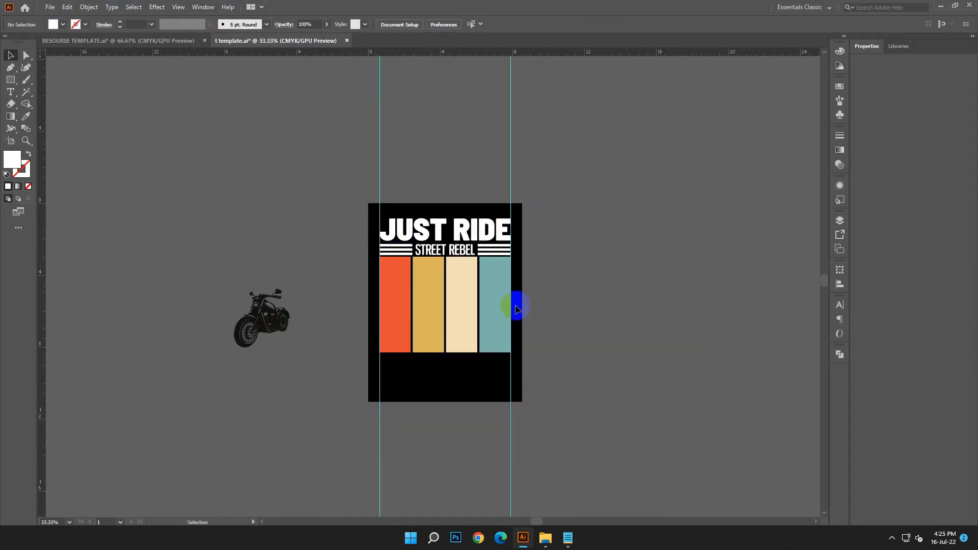
{"action": "scroll", "coordinate": [516, 309], "scroll_direction": "down", "scroll_amount": 1}
{"action": "left_click_drag", "start_coordinate": [278, 320], "coordinate": [520, 358]}
{"action": "left_click_drag", "start_coordinate": [463, 315], "coordinate": [422, 312]}
{"action": "left_click_drag", "start_coordinate": [478, 262], "coordinate": [503, 231]}
{"action": "left_click_drag", "start_coordinate": [489, 311], "coordinate": [498, 317]}
{"action": "left_click", "coordinate": [559, 311]}
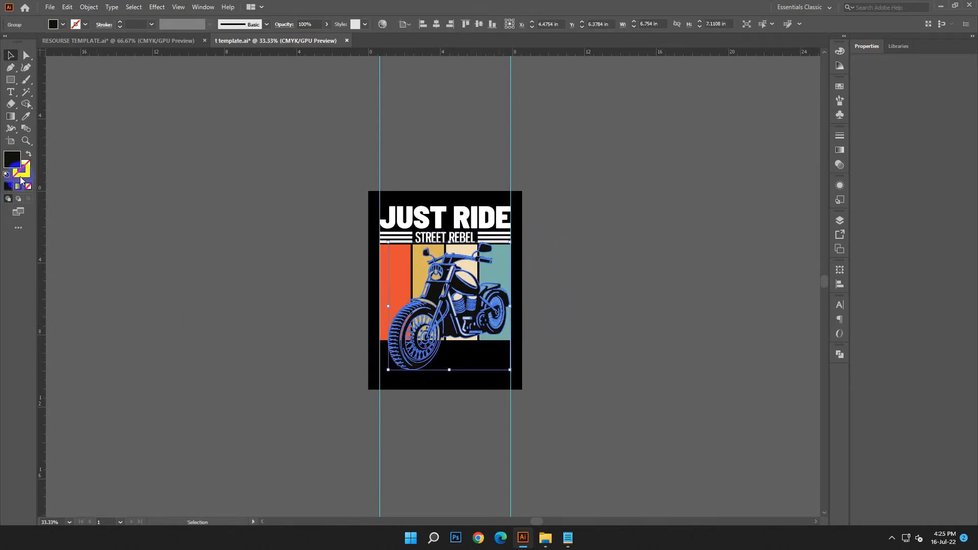
Set the fill of the motorcycle artwork to pure black
{"action": "double_click", "coordinate": [14, 163]}
{"action": "left_click_drag", "start_coordinate": [158, 332], "coordinate": [146, 340]}
{"action": "left_click", "coordinate": [377, 230]}
Rotate the motorcycle slightly clockwise and adjust its position over the stripes
{"action": "left_click", "coordinate": [608, 310]}
{"action": "left_click_drag", "start_coordinate": [493, 312], "coordinate": [472, 312]}
{"action": "left_click", "coordinate": [570, 317]}
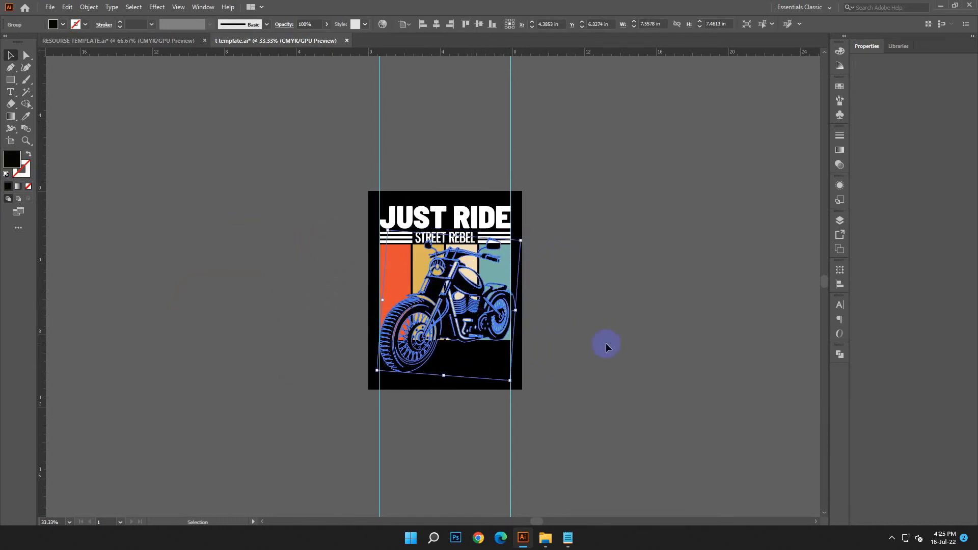
Reapply pure black, 000000, as the fill of the motorcycle artwork
{"action": "left_click", "coordinate": [606, 344]}
{"action": "left_click", "coordinate": [489, 318]}
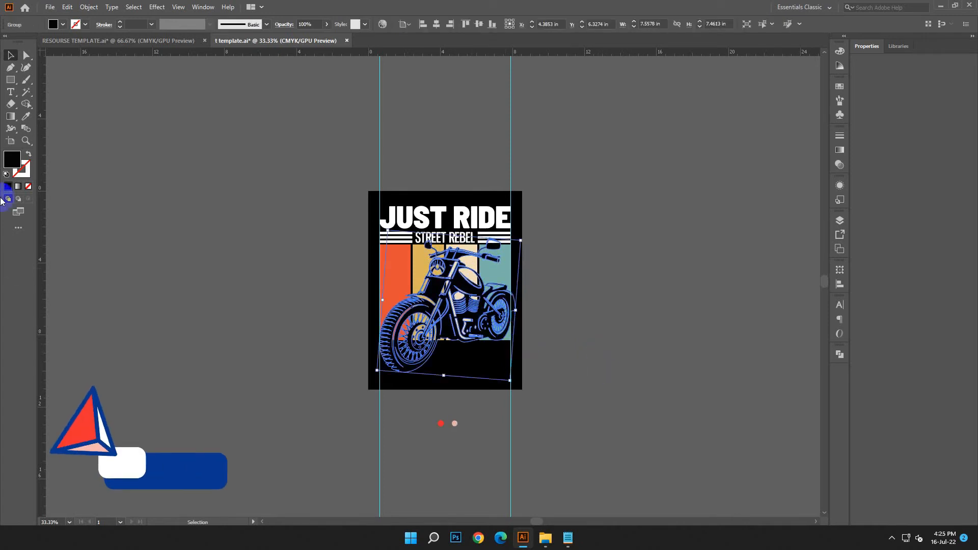
{"action": "double_click", "coordinate": [12, 158]}
{"action": "left_click", "coordinate": [151, 337]}
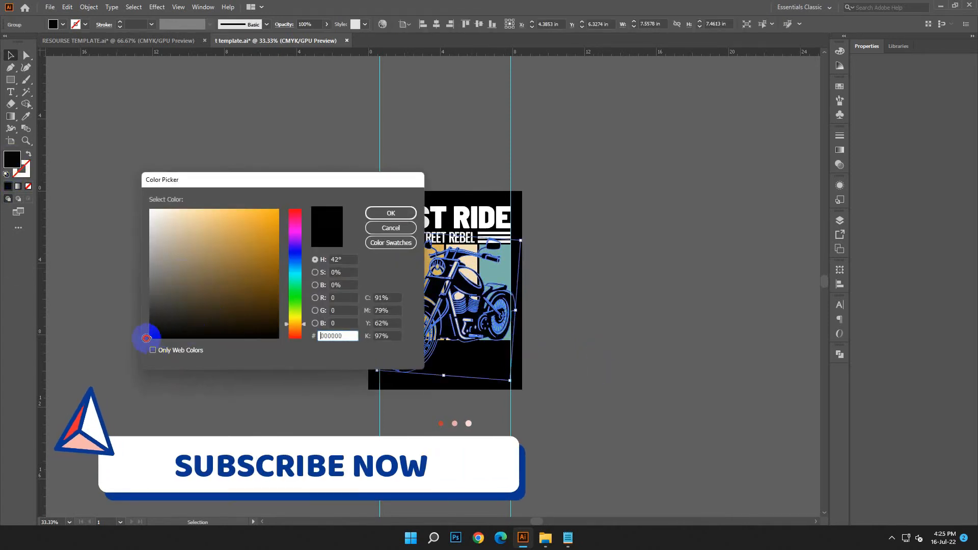
{"action": "left_click", "coordinate": [373, 217]}
Match the motorcycle's fill to the black artboard background with the Eyedropper
{"action": "left_click", "coordinate": [26, 92]}
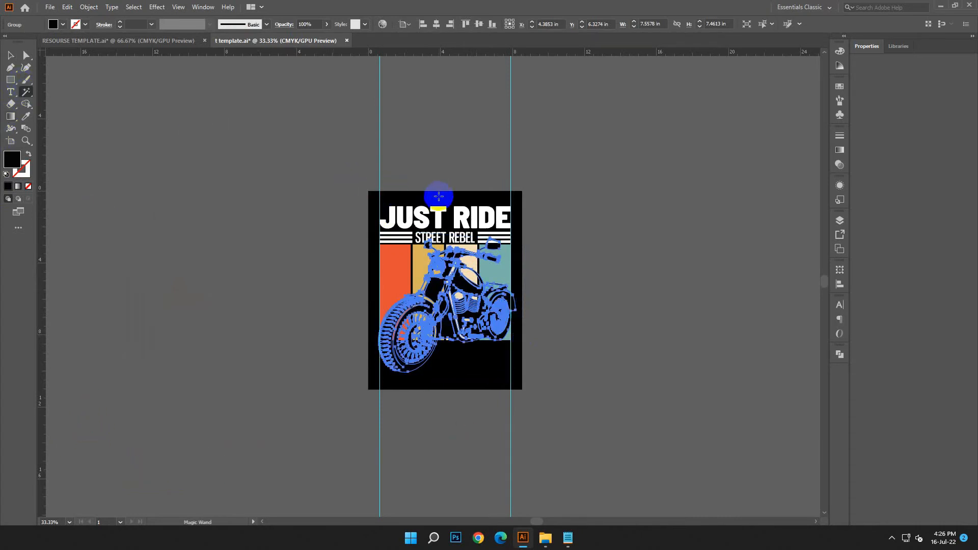
{"action": "left_click", "coordinate": [394, 201]}
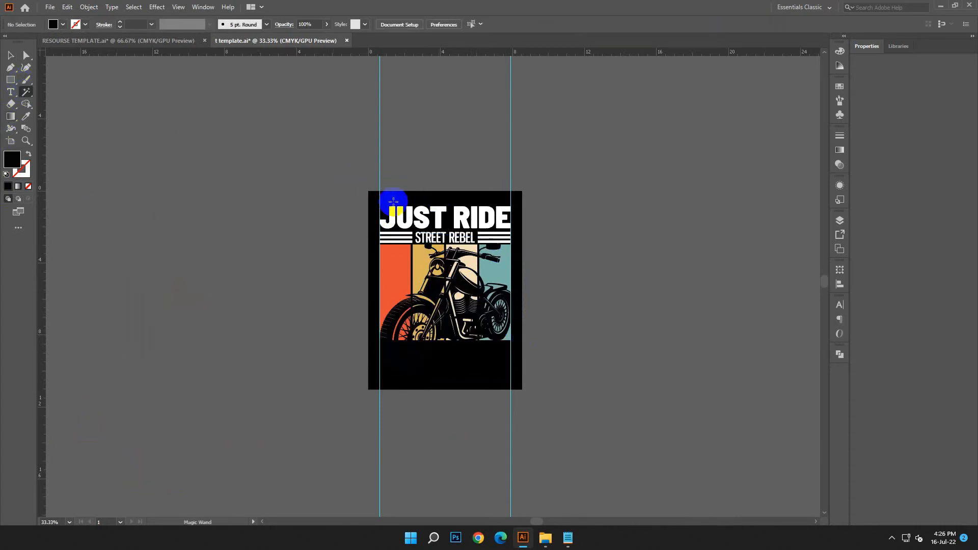
{"action": "left_click", "coordinate": [482, 368]}
{"action": "left_click", "coordinate": [28, 119]}
{"action": "left_click", "coordinate": [441, 349]}
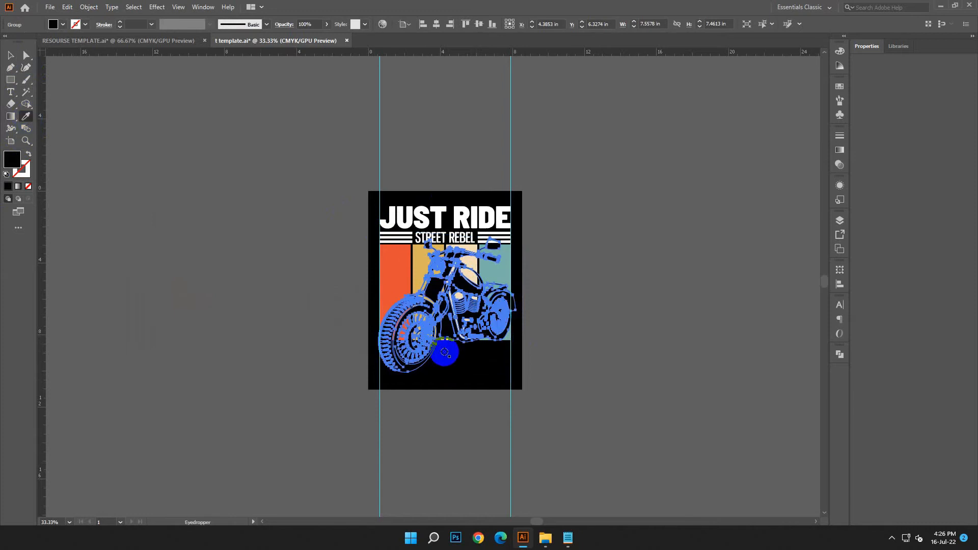
{"action": "key", "text": "p"}
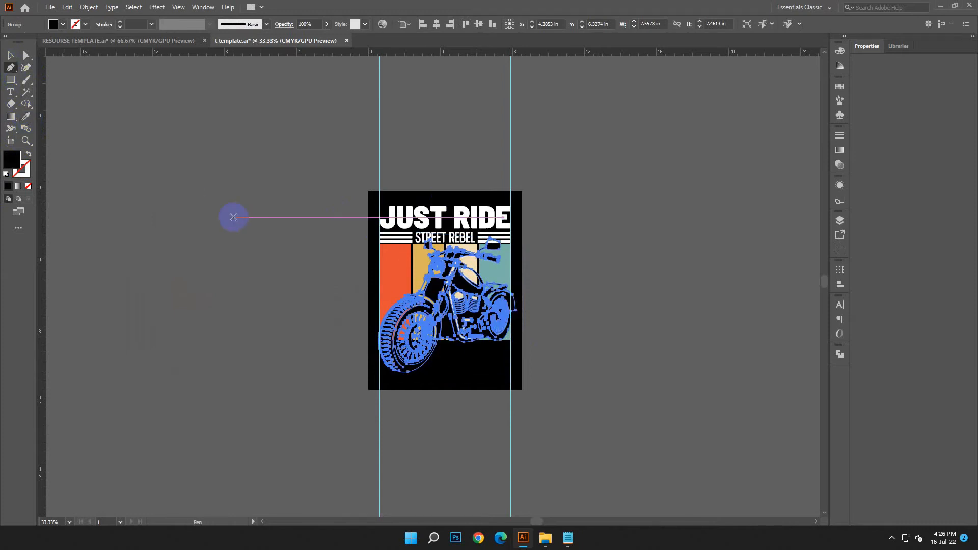
{"action": "left_click", "coordinate": [234, 217]}
{"action": "left_click", "coordinate": [67, 7]}
{"action": "left_click", "coordinate": [91, 19]}
{"action": "left_click", "coordinate": [27, 116]}
{"action": "left_click", "coordinate": [457, 378]}
Split the motorcycle and the coloured stripes along their overlaps with the Pathfinder's Divide operation
{"action": "left_click", "coordinate": [10, 55]}
{"action": "left_click", "coordinate": [162, 192]}
{"action": "left_click", "coordinate": [460, 307]}
{"action": "left_click", "coordinate": [385, 263], "text": "shift"}
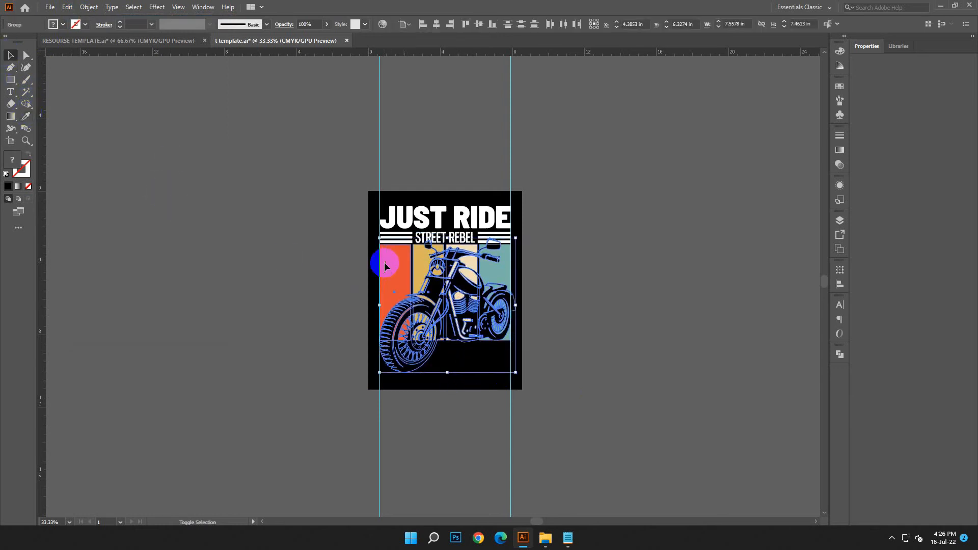
{"action": "left_click", "coordinate": [840, 354]}
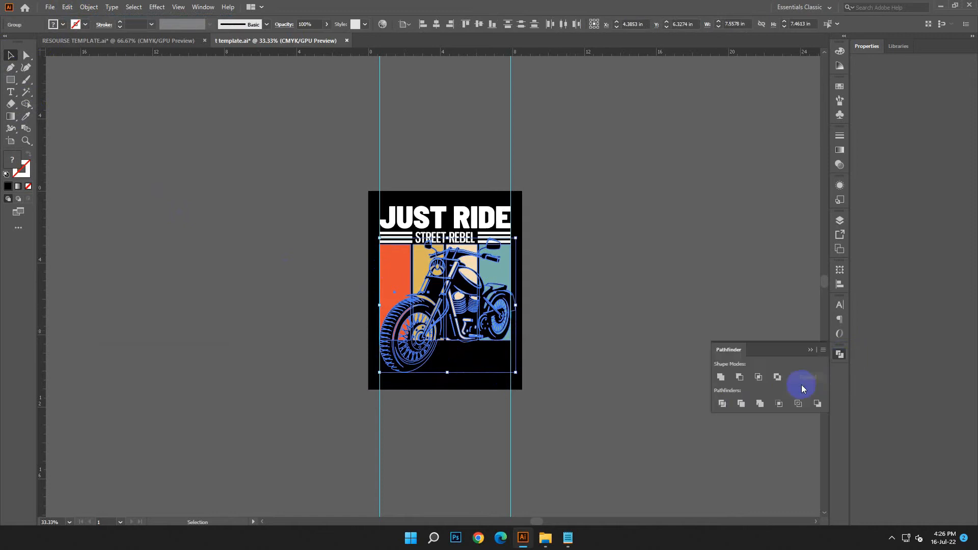
{"action": "left_click", "coordinate": [723, 404]}
Select the black motorcycle pieces of the divided artwork with the Magic Wand and delete them
{"action": "left_click", "coordinate": [22, 88]}
{"action": "left_click", "coordinate": [460, 273]}
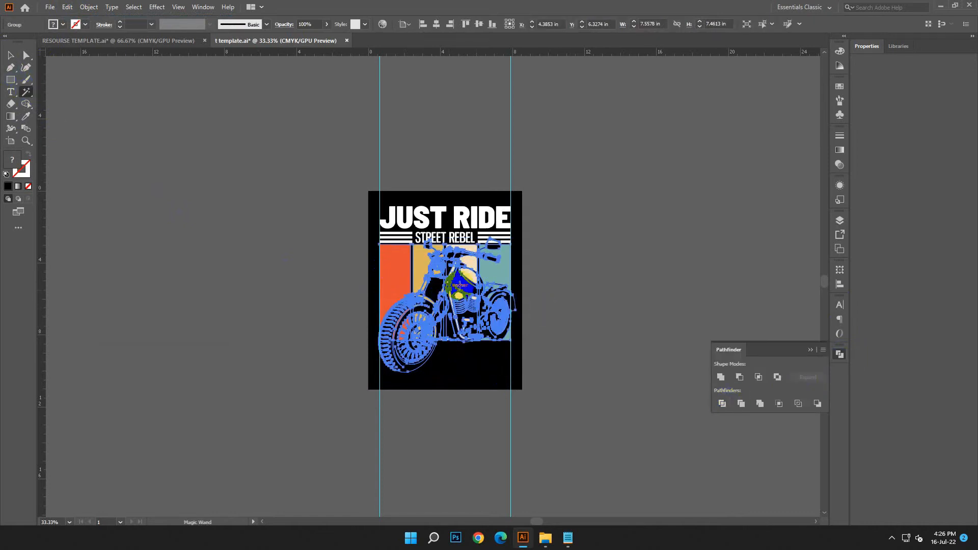
{"action": "left_click", "coordinate": [462, 281]}
{"action": "left_click", "coordinate": [641, 294]}
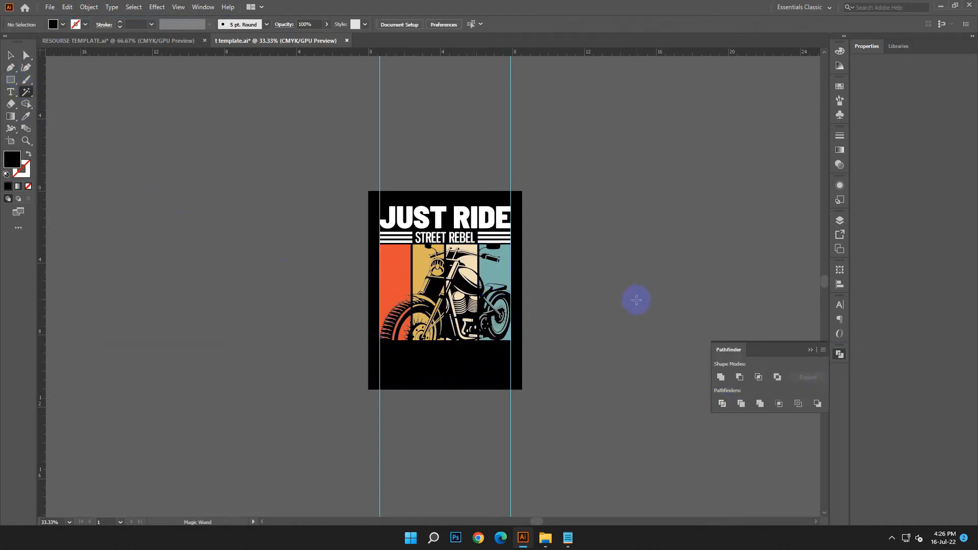
{"action": "scroll", "coordinate": [636, 300], "scroll_direction": "down", "scroll_amount": 3}
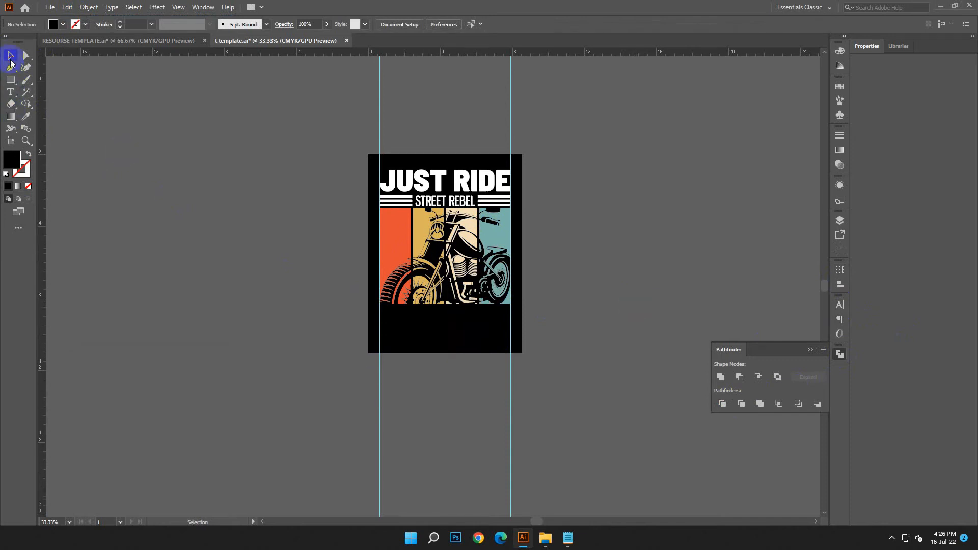
Switch to the Notepad document, copy the word MOTORCYCLE and minimize the notes
{"action": "left_click", "coordinate": [566, 538]}
{"action": "left_click", "coordinate": [753, 441]}
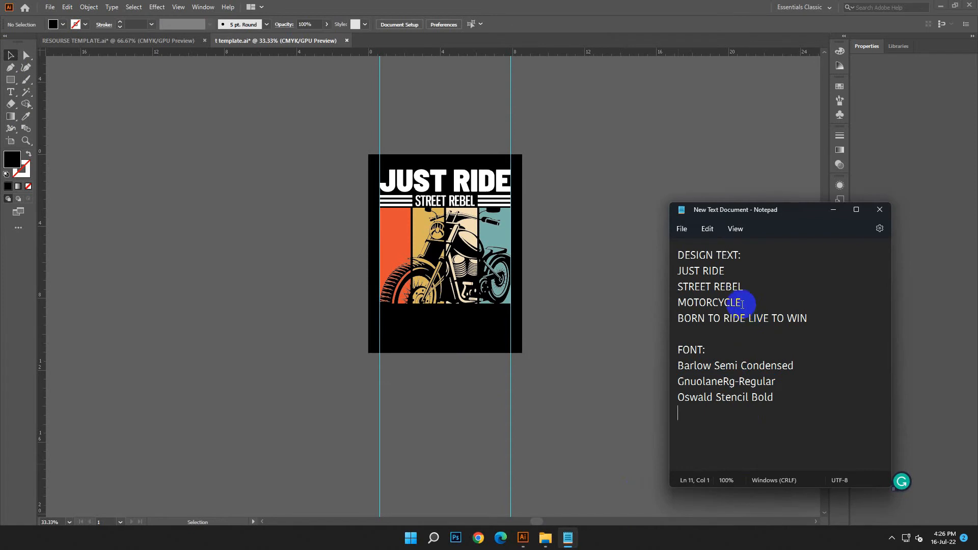
{"action": "double_click", "coordinate": [739, 302]}
{"action": "right_click", "coordinate": [699, 306]}
{"action": "left_click", "coordinate": [726, 351]}
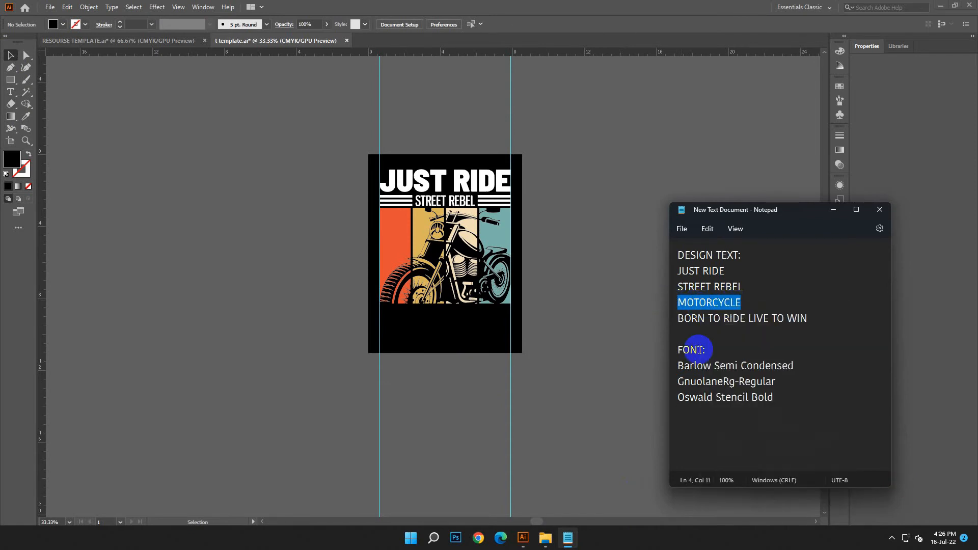
{"action": "left_click_drag", "start_coordinate": [824, 215], "coordinate": [825, 218]}
{"action": "left_click", "coordinate": [825, 215]}
Add a text object beside the artboard, enlarge it to about 140 pt and replace its placeholder with MOTORCYCLE
{"action": "left_click", "coordinate": [12, 94]}
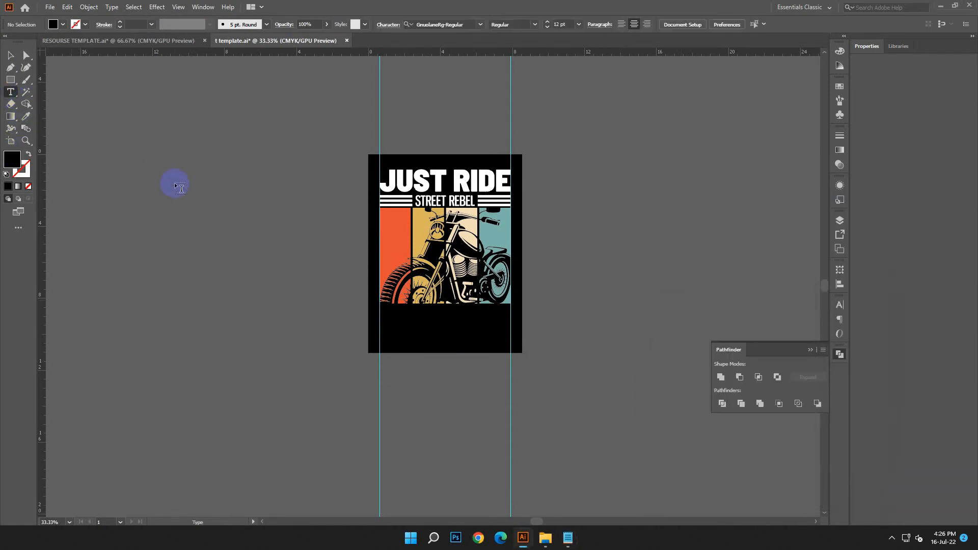
{"action": "left_click", "coordinate": [175, 184]}
{"action": "left_click", "coordinate": [19, 58]}
{"action": "left_click_drag", "start_coordinate": [184, 187], "coordinate": [326, 265]}
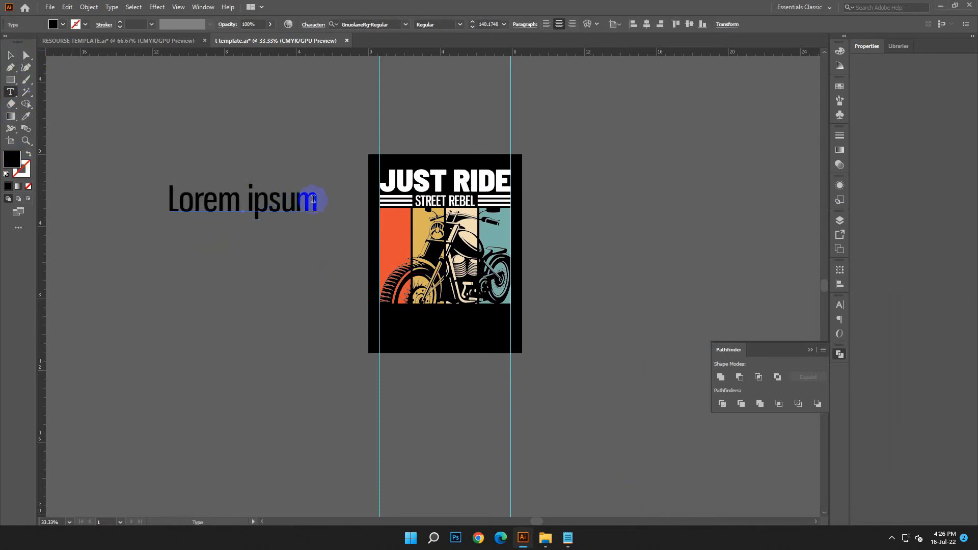
{"action": "left_click_drag", "start_coordinate": [314, 198], "coordinate": [129, 172]}
{"action": "left_click", "coordinate": [67, 6]}
{"action": "left_click", "coordinate": [81, 59]}
{"action": "left_click", "coordinate": [11, 56]}
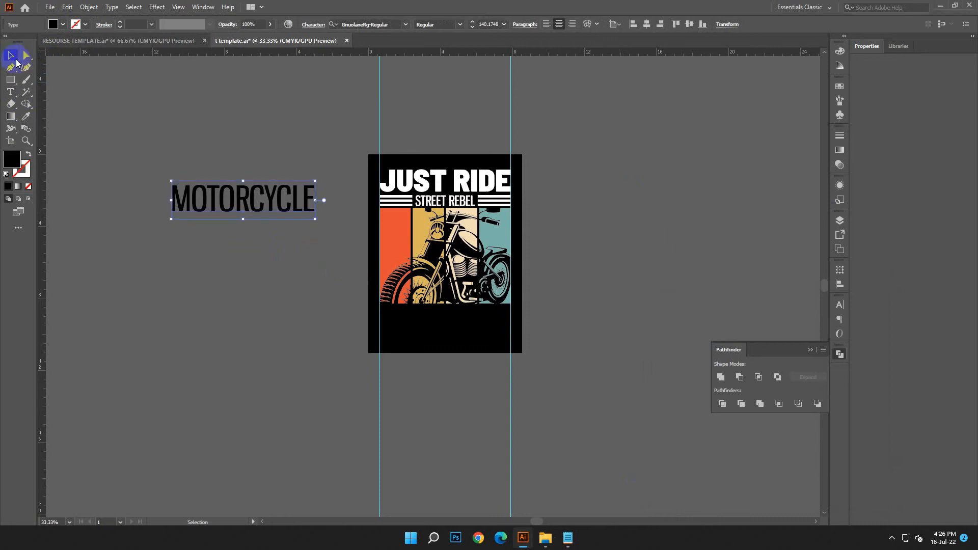
Copy the font name Oswald Stencil Bold from the Notepad document and apply that font to the MOTORCYCLE text
{"action": "left_click_drag", "start_coordinate": [775, 399], "coordinate": [646, 405]}
{"action": "right_click", "coordinate": [707, 405]}
{"action": "left_click", "coordinate": [739, 265]}
{"action": "left_click", "coordinate": [833, 209]}
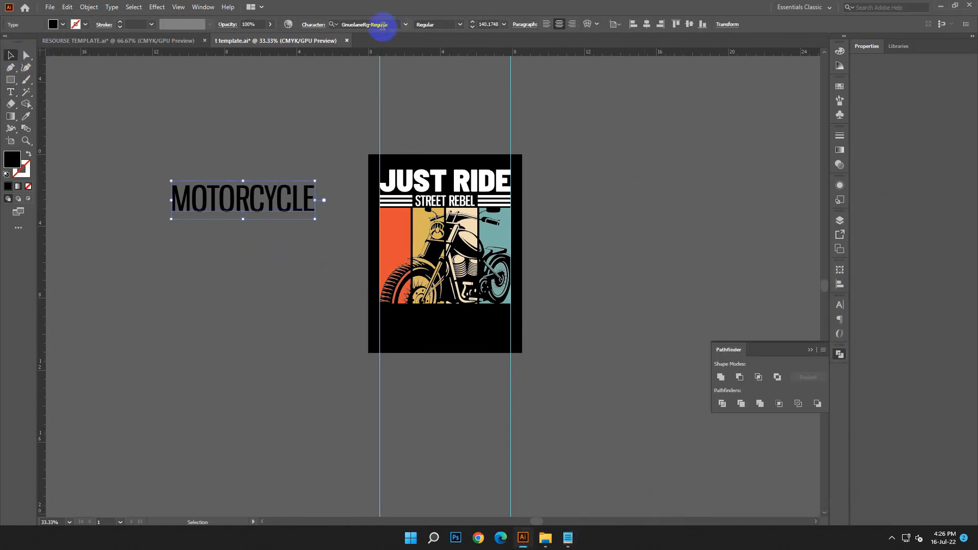
{"action": "right_click", "coordinate": [376, 24]}
{"action": "left_click", "coordinate": [407, 79]}
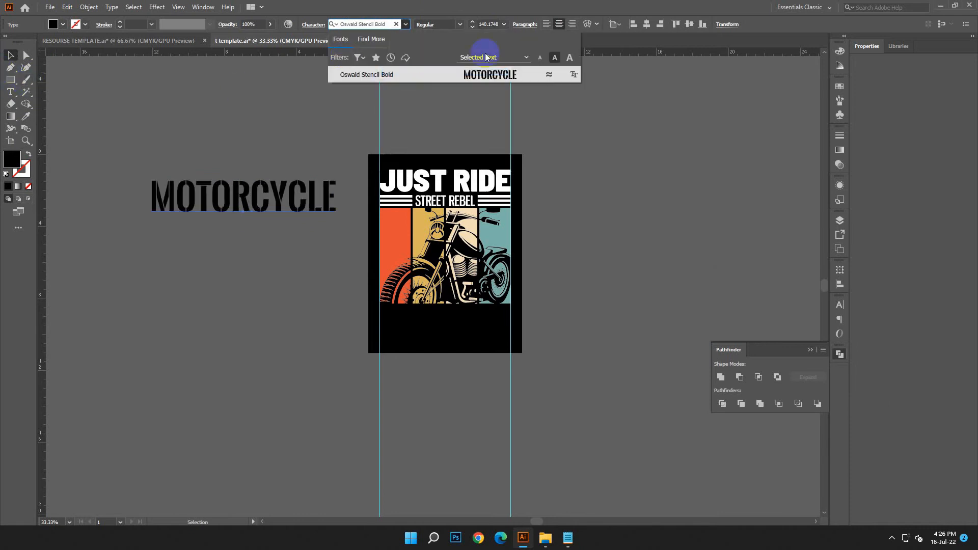
{"action": "left_click", "coordinate": [492, 78]}
Move the MOTORCYCLE text to the lower part of the artboard and fill it with white, FFFFFF
{"action": "left_click_drag", "start_coordinate": [264, 219], "coordinate": [470, 359]}
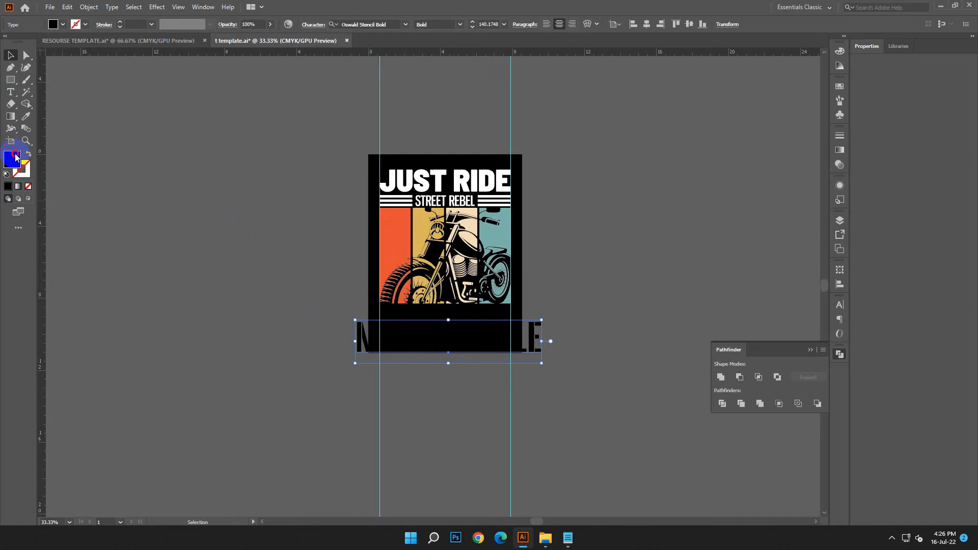
{"action": "double_click", "coordinate": [15, 156]}
{"action": "left_click_drag", "start_coordinate": [213, 228], "coordinate": [143, 199]}
{"action": "left_click", "coordinate": [384, 214]}
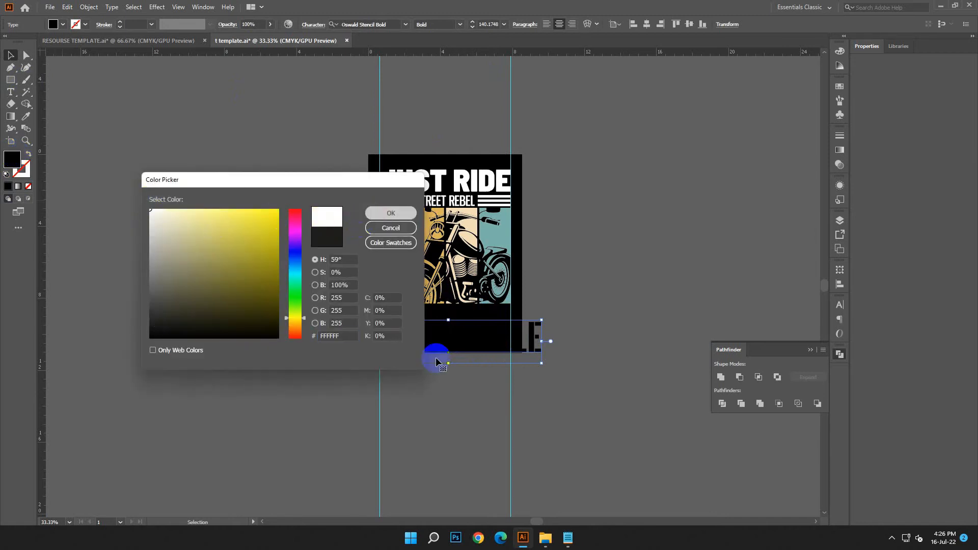
{"action": "left_click", "coordinate": [471, 435]}
Place MOTORCYCLE directly under the stripes and scale it down to about 99.8 pt to fit between the guides
{"action": "key", "text": "ctrl+plus"}
{"action": "key", "text": "ctrl+plus"}
{"action": "left_click_drag", "start_coordinate": [471, 434], "coordinate": [347, 423]}
{"action": "left_click_drag", "start_coordinate": [262, 414], "coordinate": [305, 379]}
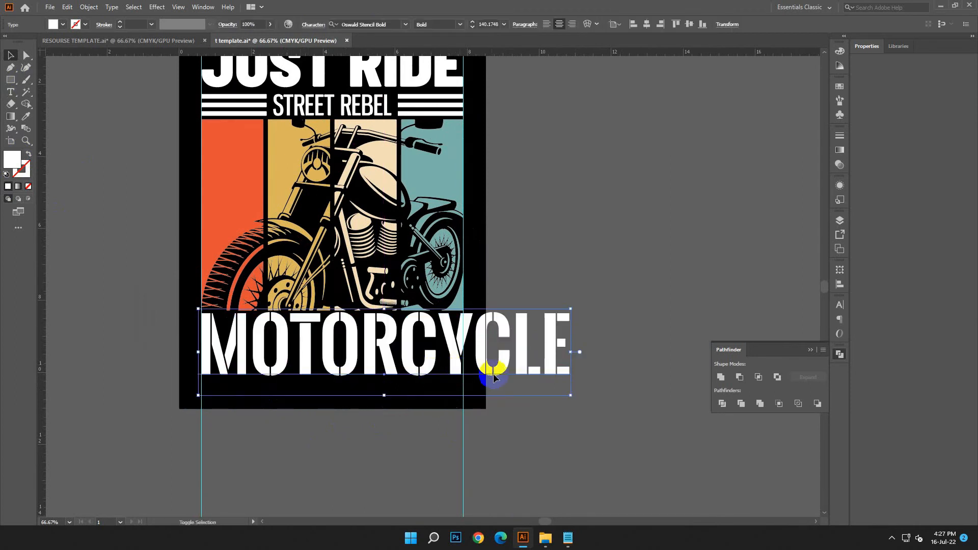
{"action": "left_click_drag", "start_coordinate": [566, 390], "coordinate": [464, 415]}
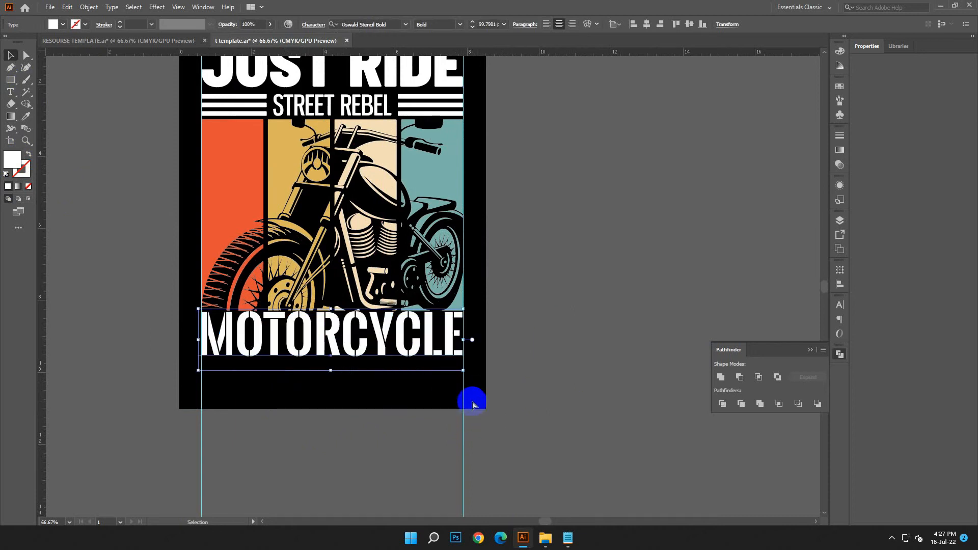
Fine-tune the MOTORCYCLE text's size to about 99.5 pt from its side nearest the first guide
{"action": "key", "text": "ctrl+equal"}
{"action": "key", "text": "ctrl+equal"}
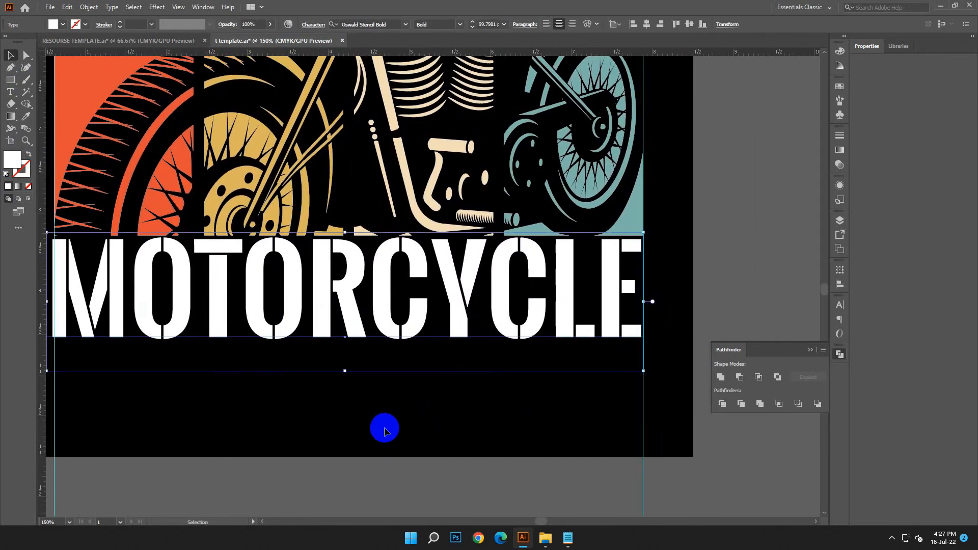
{"action": "left_click_drag", "start_coordinate": [212, 407], "coordinate": [316, 411]}
{"action": "left_click_drag", "start_coordinate": [152, 305], "coordinate": [153, 304]}
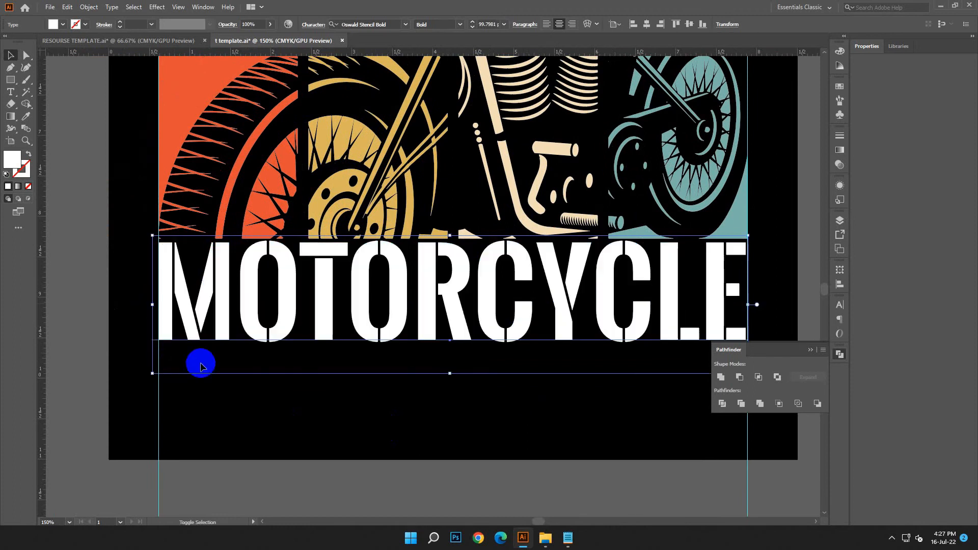
Convert MOTORCYCLE to outlines and extend its final letter's edge to the guide, making it about 7.27 in wide
{"action": "scroll", "coordinate": [518, 286], "scroll_direction": "right", "scroll_amount": 5}
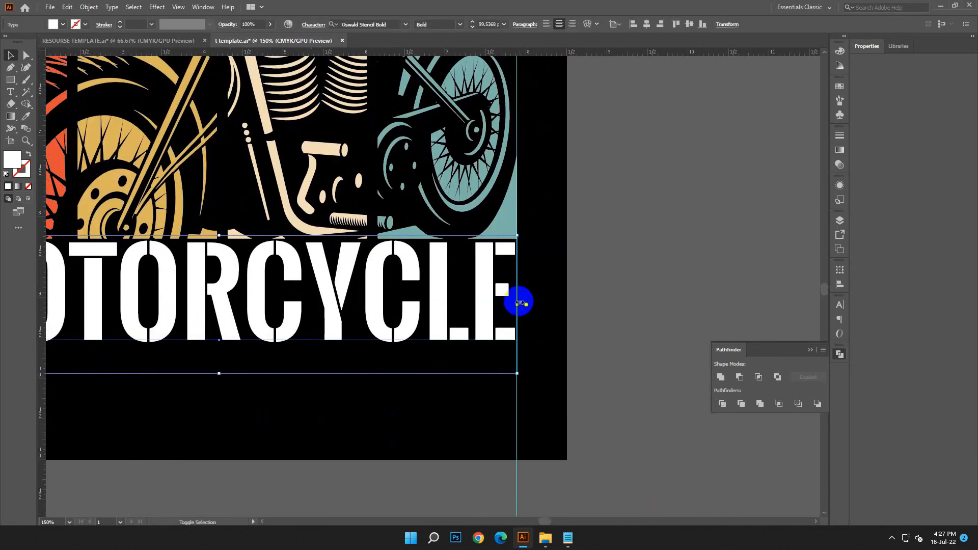
{"action": "right_click", "coordinate": [518, 303]}
{"action": "left_click", "coordinate": [581, 371]}
{"action": "left_click_drag", "start_coordinate": [517, 295], "coordinate": [516, 294]}
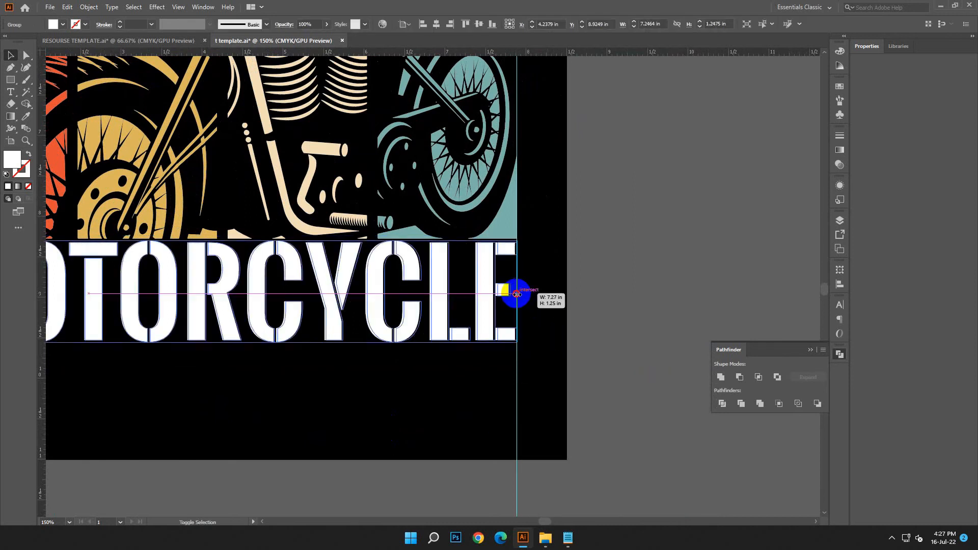
{"action": "left_click", "coordinate": [568, 335]}
{"action": "key", "text": "ctrl+minus"}
{"action": "key", "text": "ctrl+minus"}
{"action": "key", "text": "ctrl+minus"}
{"action": "key", "text": "ctrl+minus"}
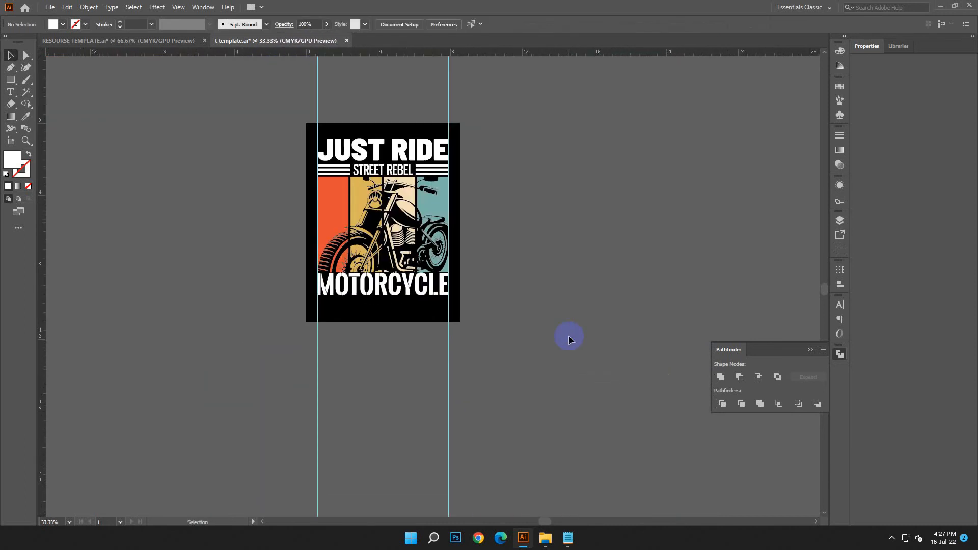
Copy the line BORN TO RIDE LIVE TO WIN from the Notepad document and minimize the notes
{"action": "left_click", "coordinate": [567, 537]}
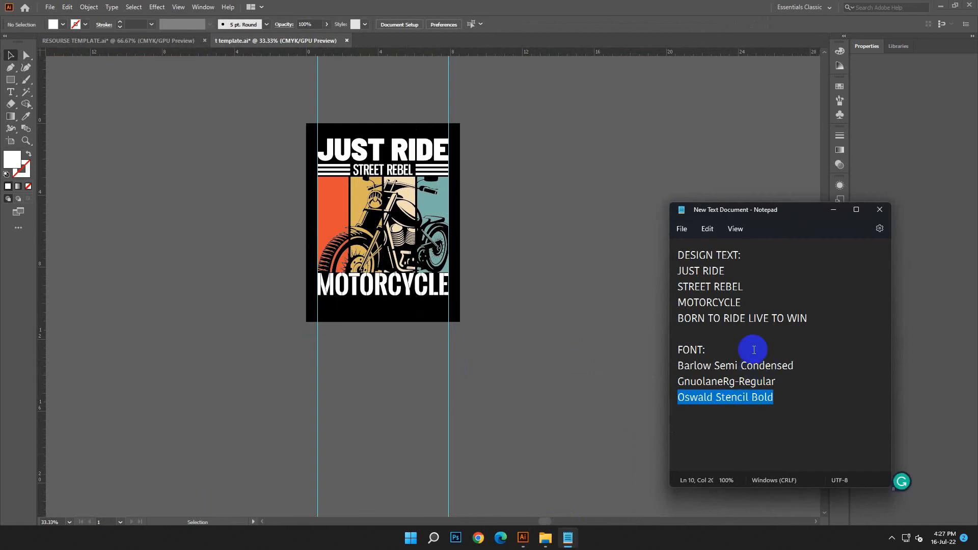
{"action": "left_click", "coordinate": [814, 318]}
{"action": "left_click_drag", "start_coordinate": [814, 318], "coordinate": [659, 329]}
{"action": "key", "text": "ctrl+c"}
{"action": "right_click", "coordinate": [715, 337]}
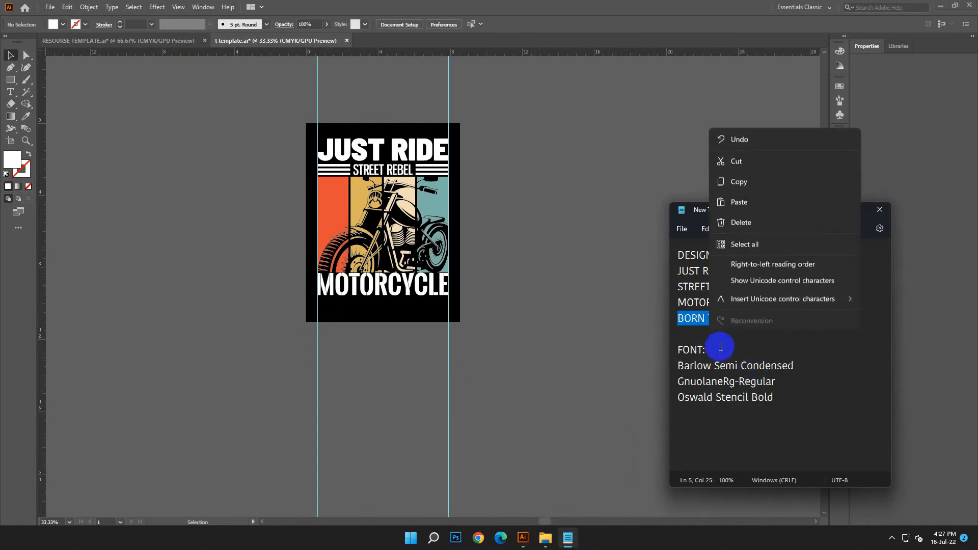
{"action": "left_click", "coordinate": [750, 184]}
{"action": "left_click", "coordinate": [825, 211]}
Create a text object of about 80.7 pt beside the artboard and replace its placeholder with BORN TO RIDE LIVE TO WIN
{"action": "key", "text": "t"}
{"action": "left_click", "coordinate": [124, 153]}
{"action": "key", "text": "ctrl+v"}
{"action": "key", "text": "Escape"}
{"action": "left_click_drag", "start_coordinate": [137, 157], "coordinate": [224, 173]}
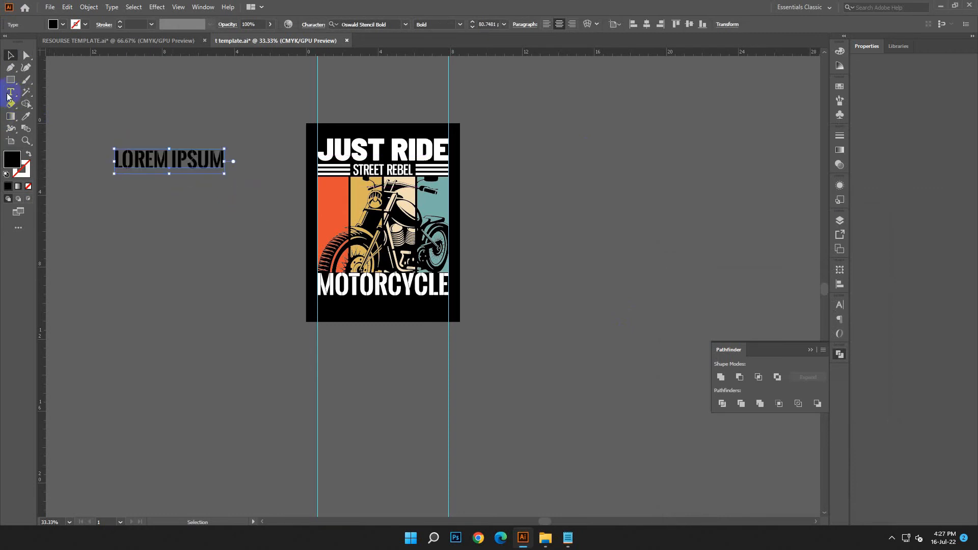
{"action": "left_click_drag", "start_coordinate": [128, 166], "coordinate": [45, 116]}
{"action": "left_click", "coordinate": [68, 8]}
{"action": "left_click", "coordinate": [66, 69]}
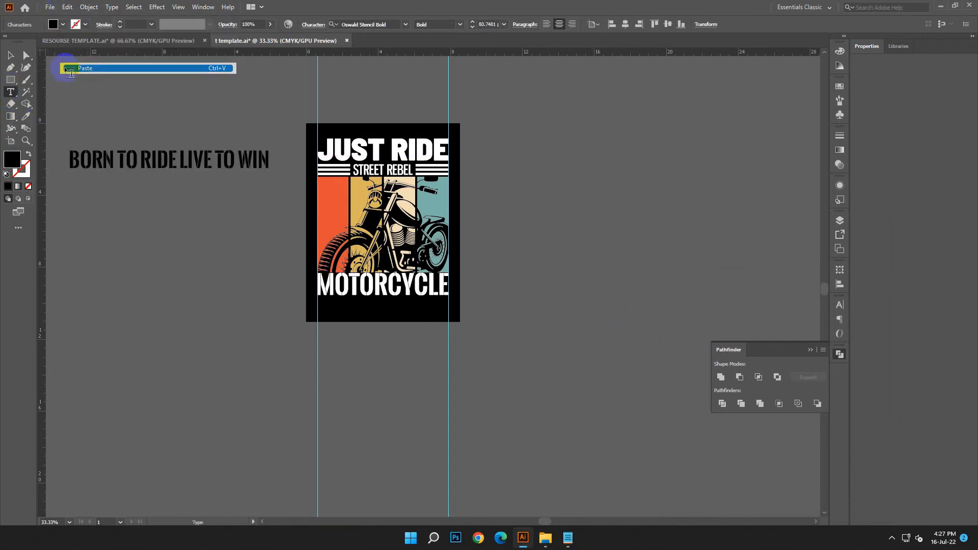
Move the BORN TO RIDE LIVE TO WIN text to the empty area just below the artboard
{"action": "left_click", "coordinate": [250, 229]}
{"action": "left_click_drag", "start_coordinate": [195, 168], "coordinate": [406, 317]}
{"action": "key", "text": "ctrl+plus"}
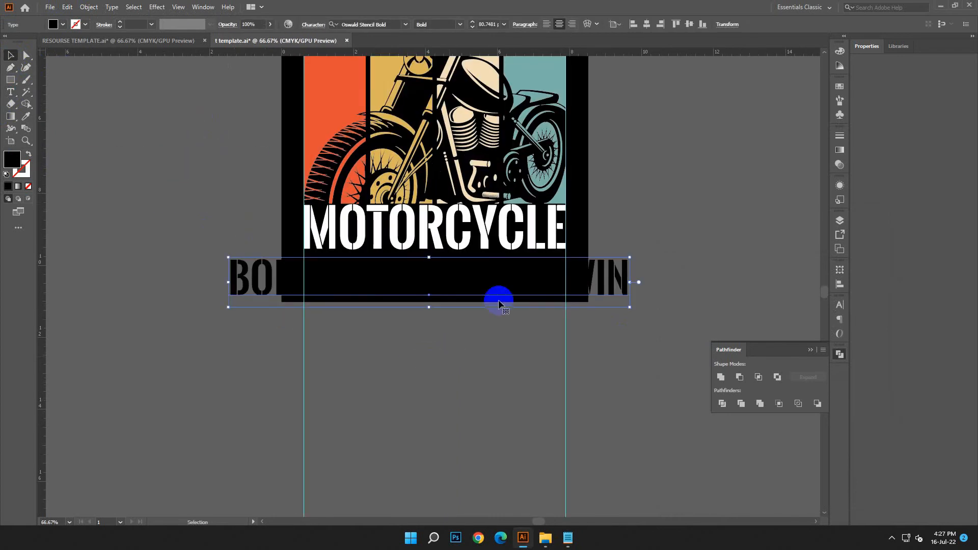
{"action": "left_click_drag", "start_coordinate": [618, 293], "coordinate": [603, 382]}
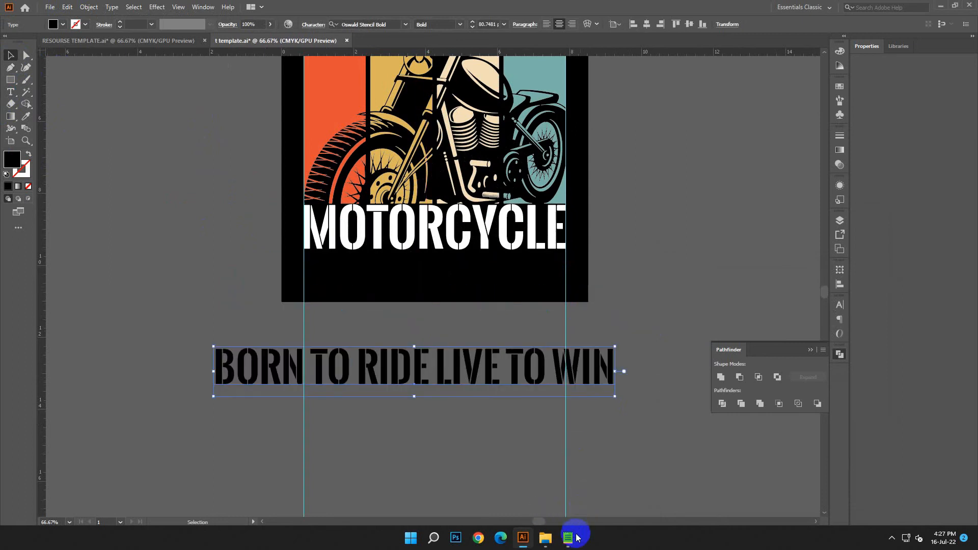
Switch to the Notepad document and copy the font name GnuolaneRg-Regular
{"action": "left_click", "coordinate": [570, 537]}
{"action": "left_click_drag", "start_coordinate": [779, 377], "coordinate": [688, 380]}
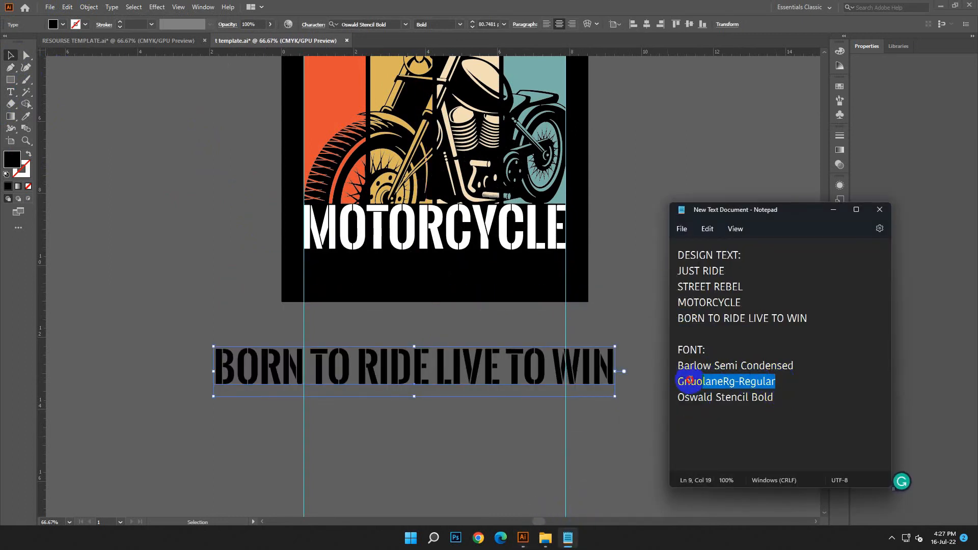
{"action": "right_click", "coordinate": [687, 385]}
{"action": "left_click", "coordinate": [727, 225]}
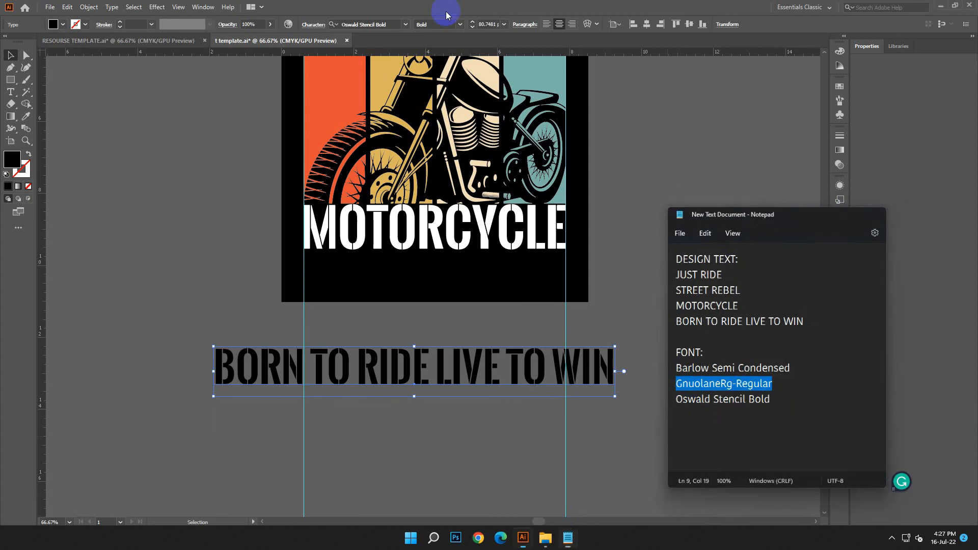
Set the BORN TO RIDE LIVE TO WIN text in the GnuolaneRg-Regular font and fill it with white FFFFFF
{"action": "left_click", "coordinate": [366, 21]}
{"action": "right_click", "coordinate": [365, 22]}
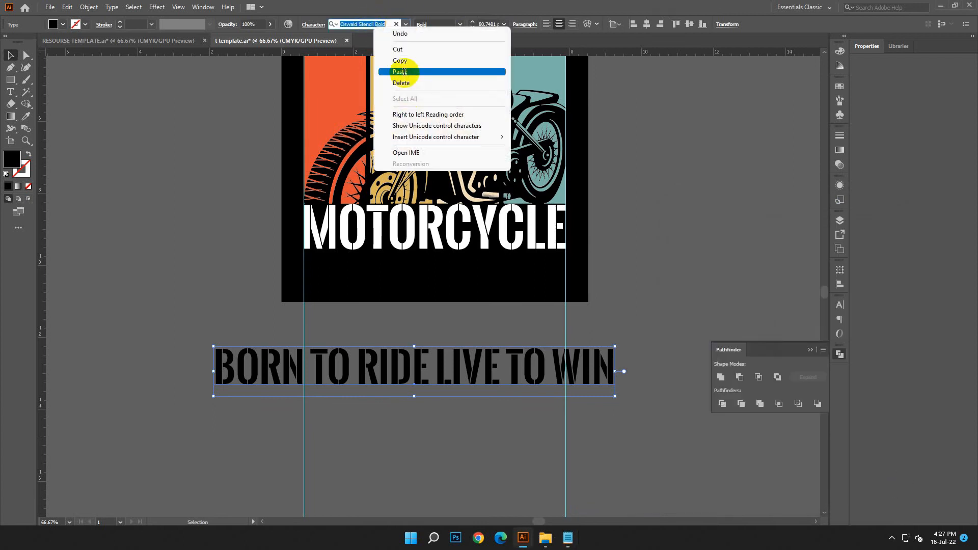
{"action": "left_click", "coordinate": [403, 72]}
{"action": "left_click", "coordinate": [481, 76]}
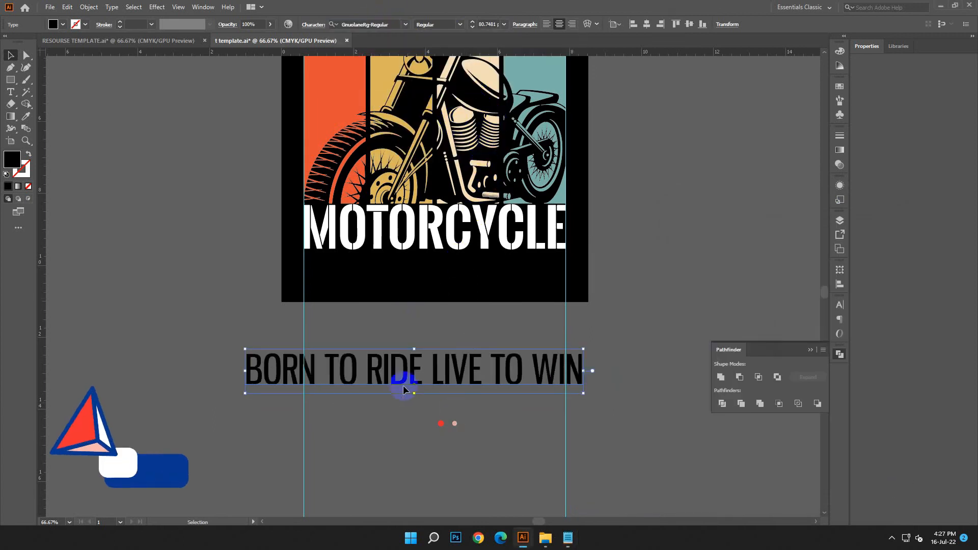
{"action": "double_click", "coordinate": [11, 160]}
{"action": "left_click", "coordinate": [155, 222]}
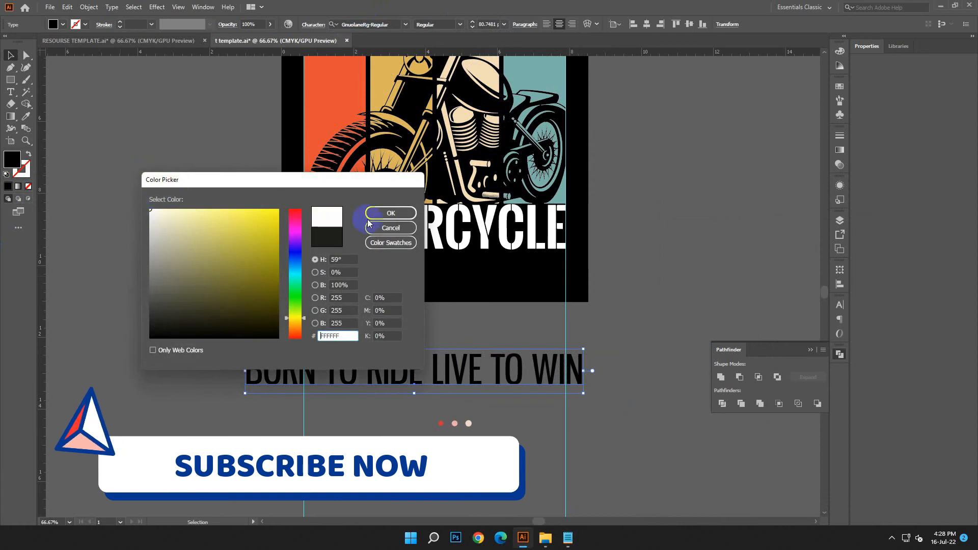
{"action": "left_click", "coordinate": [391, 213]}
Place the BORN TO RIDE LIVE TO WIN text directly below MOTORCYCLE, starting at the left guide, and convert it to outlines
{"action": "left_click_drag", "start_coordinate": [380, 357], "coordinate": [440, 255]}
{"action": "right_click", "coordinate": [432, 266]}
{"action": "left_click", "coordinate": [473, 337]}
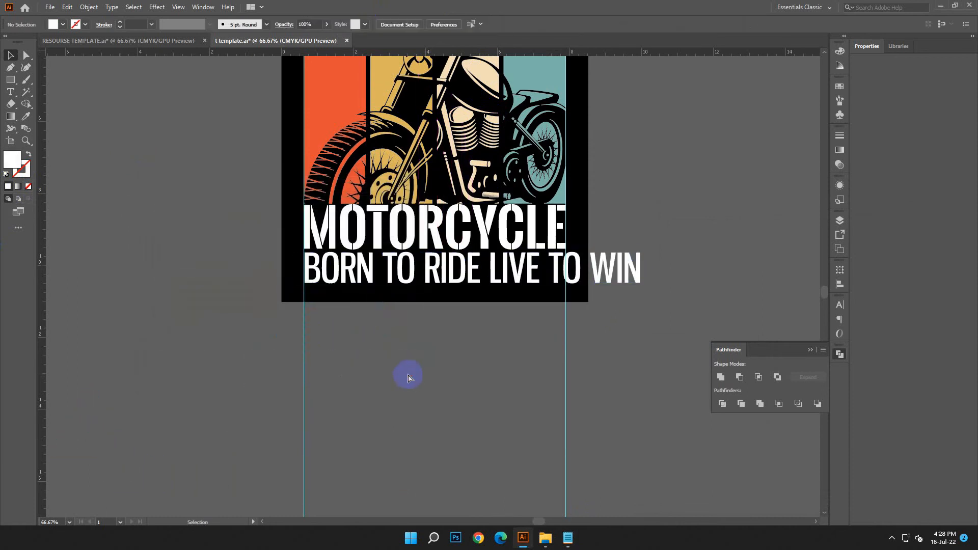
{"action": "left_click", "coordinate": [406, 376]}
Scale the outlined BORN TO RIDE LIVE TO WIN line proportionally so it spans exactly between the two vertical guides
{"action": "key", "text": "ctrl+plus"}
{"action": "left_click", "coordinate": [739, 262]}
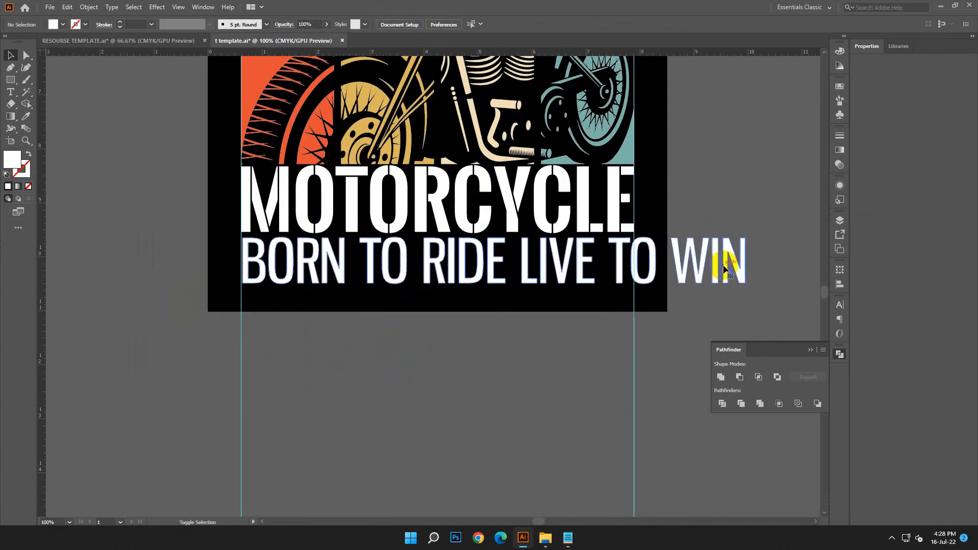
{"action": "left_click_drag", "start_coordinate": [744, 260], "coordinate": [634, 260]}
{"action": "left_click", "coordinate": [564, 368]}
{"action": "left_click_drag", "start_coordinate": [564, 368], "coordinate": [641, 389]}
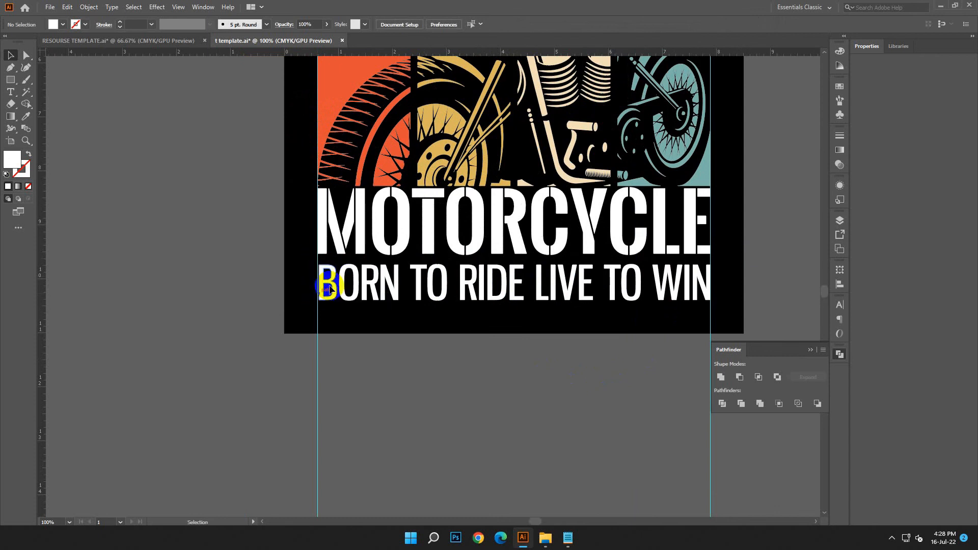
{"action": "left_click", "coordinate": [329, 283]}
{"action": "left_click_drag", "start_coordinate": [318, 282], "coordinate": [317, 280]}
{"action": "left_click", "coordinate": [399, 354]}
Nudge the BORN TO RIDE LIVE TO WIN line up until only a narrow gap separates it from MOTORCYCLE
{"action": "left_click", "coordinate": [465, 285]}
{"action": "key", "text": "shift+Up"}
{"action": "key", "text": "Up"}
{"action": "key", "text": "Up"}
{"action": "key", "text": "Up"}
{"action": "left_click", "coordinate": [529, 392]}
{"action": "left_click", "coordinate": [535, 275]}
{"action": "key", "text": "Down"}
{"action": "key", "text": "Down"}
{"action": "key", "text": "Down"}
{"action": "key", "text": "Down"}
{"action": "key", "text": "Down"}
{"action": "key", "text": "Down"}
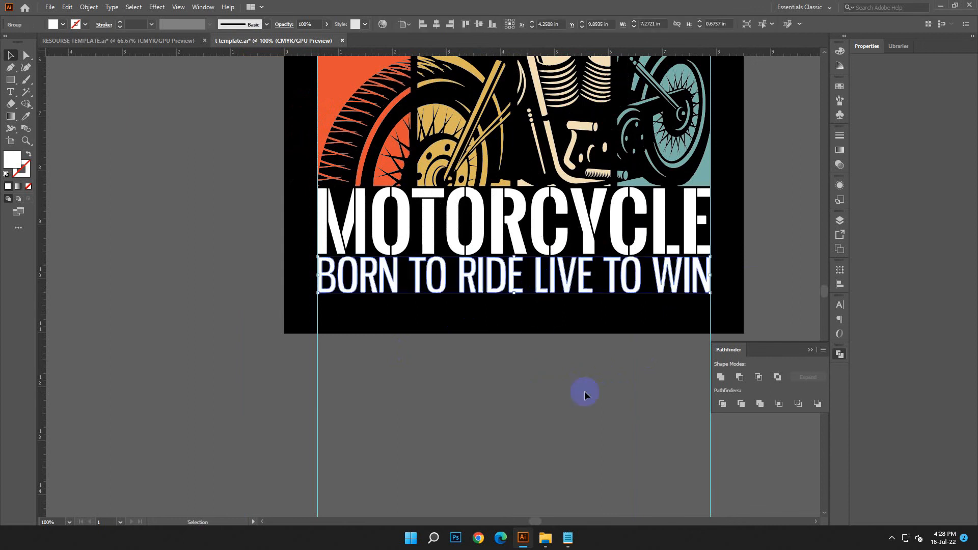
{"action": "left_click", "coordinate": [585, 395]}
Lower the BORN TO RIDE LIVE TO WIN line very slightly to fine-tune its spacing below MOTORCYCLE
{"action": "key", "text": "ctrl+minus"}
{"action": "key", "text": "ctrl+minus"}
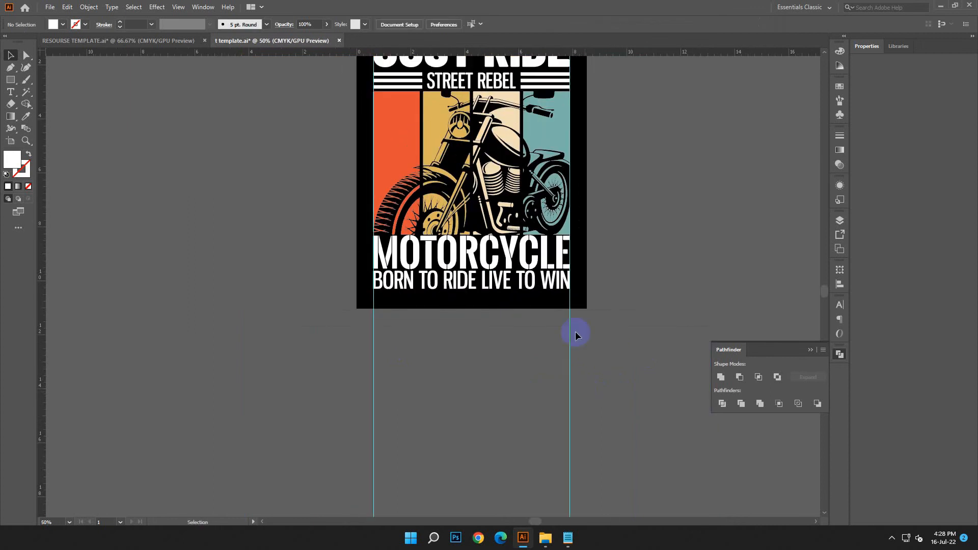
{"action": "left_click", "coordinate": [474, 263]}
{"action": "left_click", "coordinate": [685, 313]}
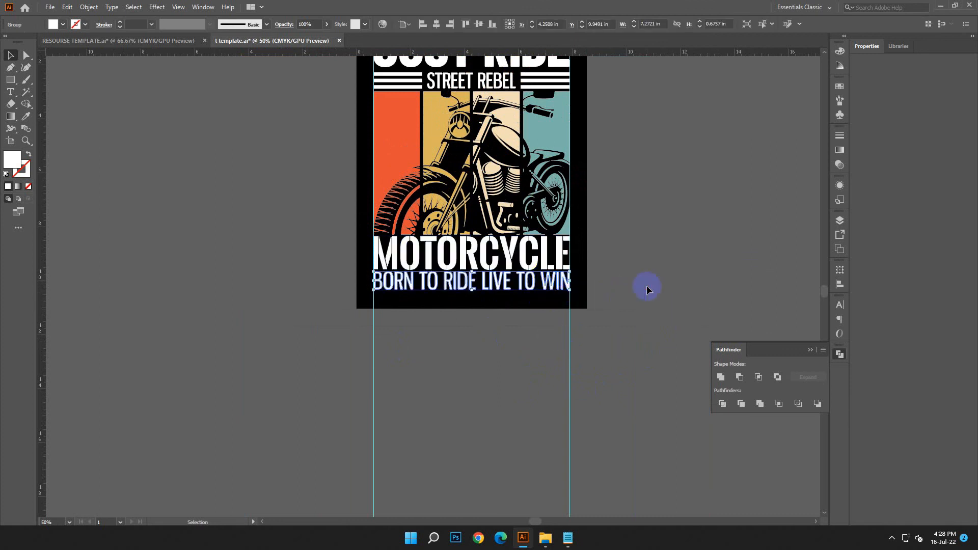
{"action": "scroll", "coordinate": [640, 293], "scroll_direction": "up", "scroll_amount": 3}
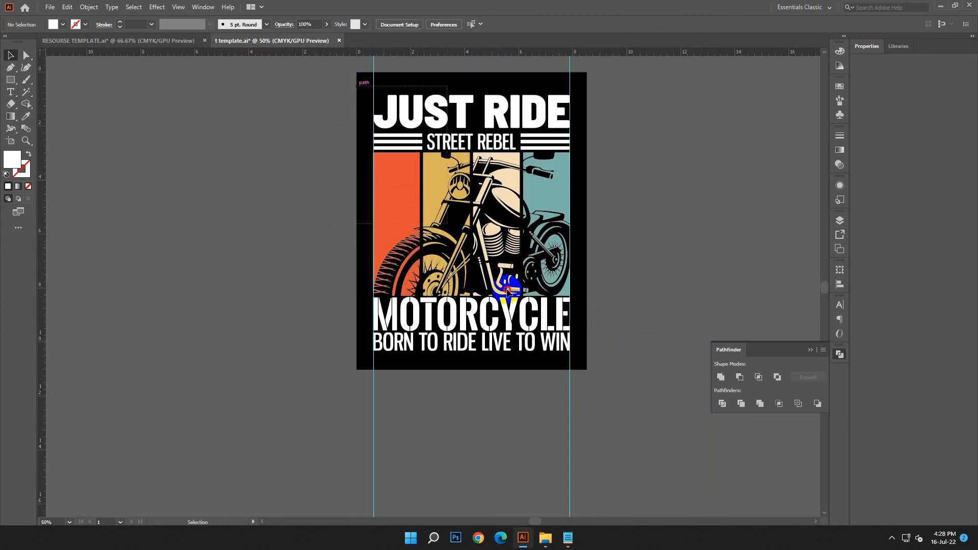
Group all the lettering, bars and motorcycle artwork and centre the group on the black artboard
{"action": "left_click_drag", "start_coordinate": [569, 352], "coordinate": [192, 186]}
{"action": "left_click", "coordinate": [85, 7]}
{"action": "left_click", "coordinate": [108, 129]}
{"action": "key", "text": "Return"}
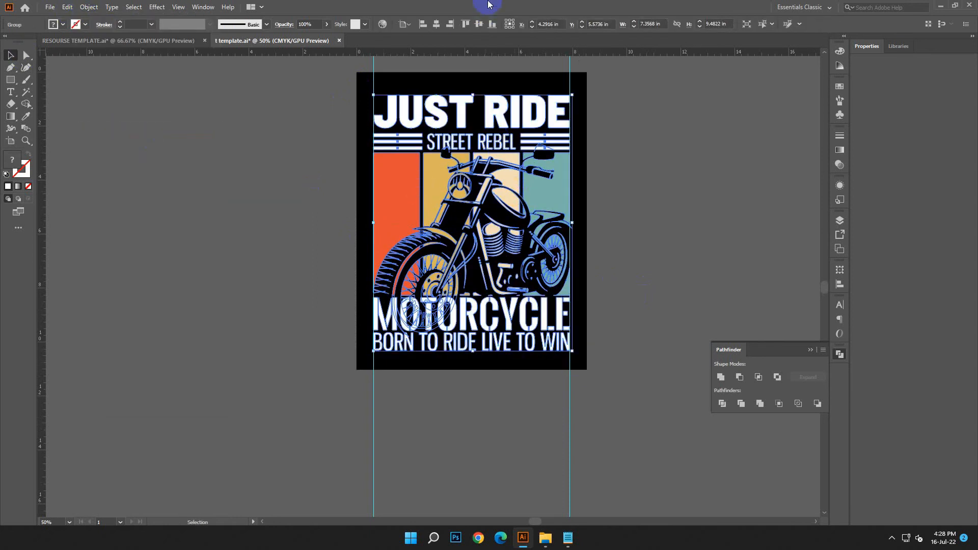
{"action": "left_click", "coordinate": [436, 28]}
{"action": "left_click", "coordinate": [633, 218]}
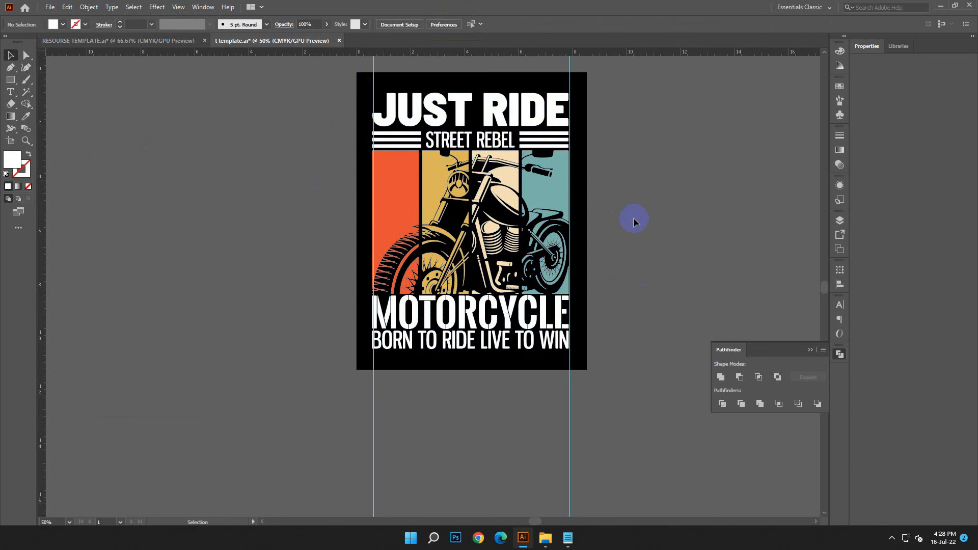
Move the grouped design off the artboard into the empty area to its left and realign it to the artboard's horizontal centre
{"action": "key", "text": "ctrl+a"}
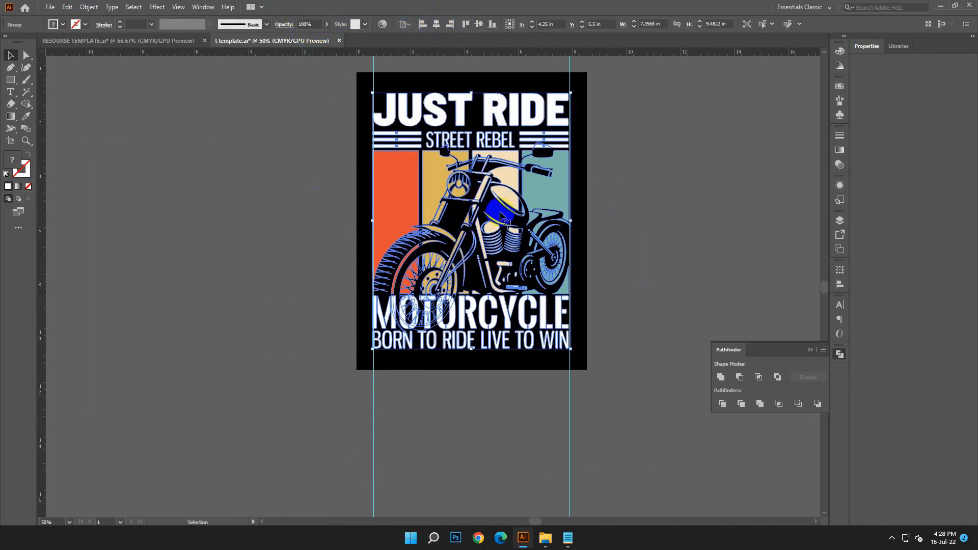
{"action": "left_click", "coordinate": [257, 270]}
{"action": "left_click_drag", "start_coordinate": [179, 223], "coordinate": [449, 227]}
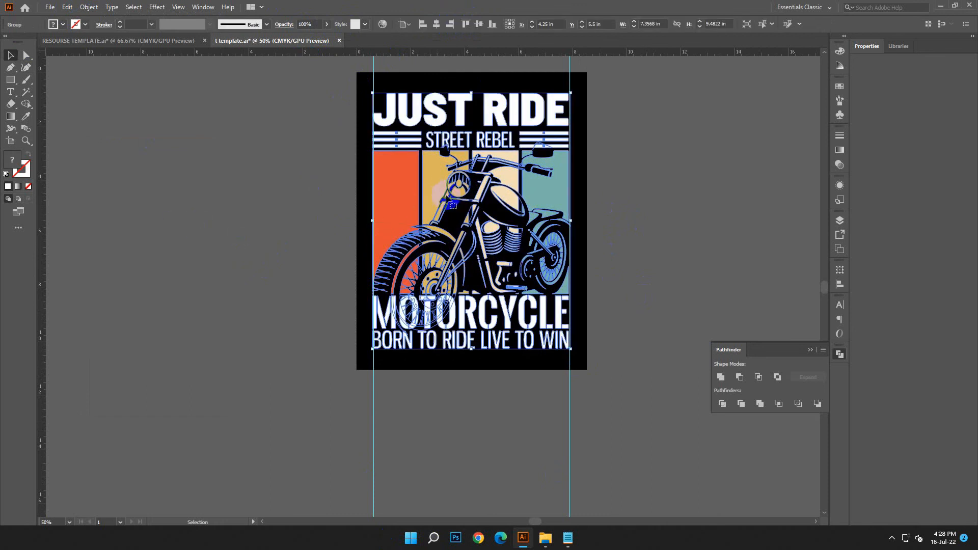
{"action": "left_click_drag", "start_coordinate": [458, 189], "coordinate": [171, 190]}
{"action": "left_click_drag", "start_coordinate": [218, 382], "coordinate": [222, 303]}
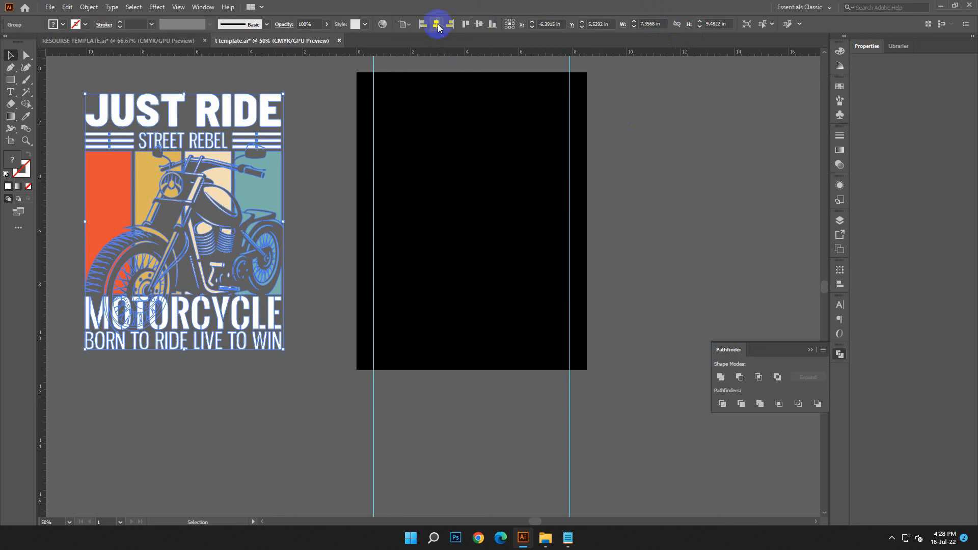
{"action": "left_click", "coordinate": [437, 24]}
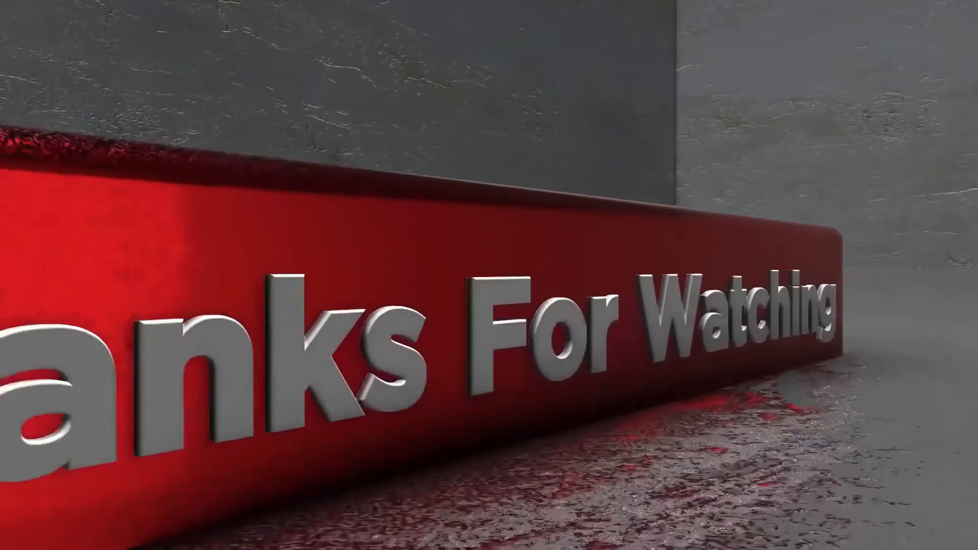